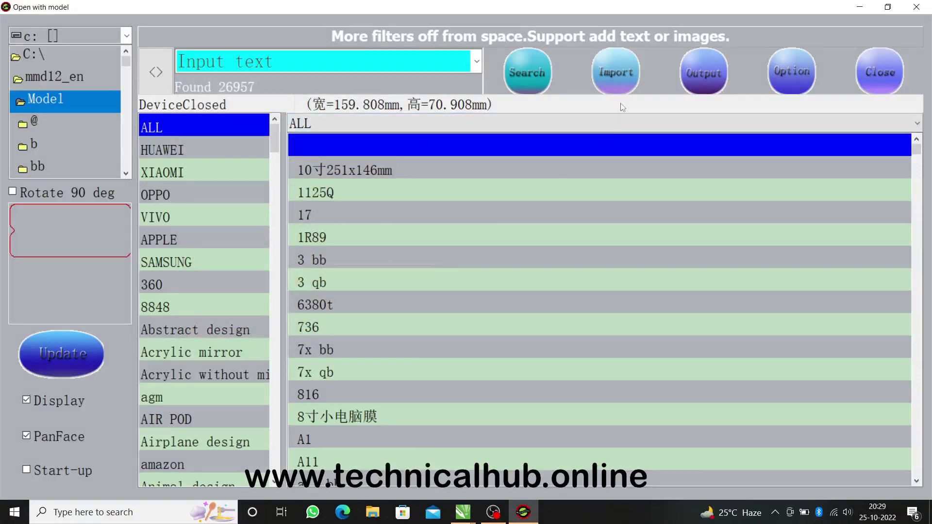
Import the highlighted template onto the canvas and delete its outline.
{"action": "left_click", "coordinate": [613, 81]}
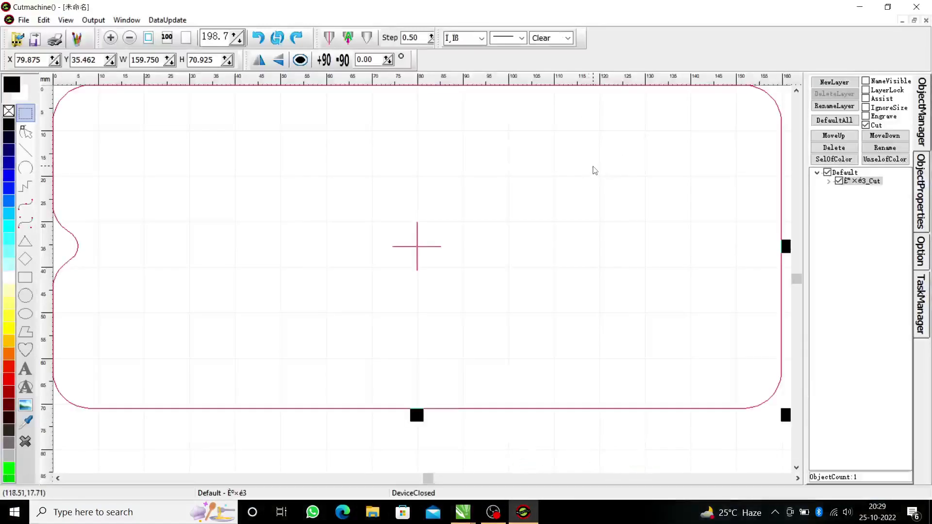
{"action": "key", "text": "Delete"}
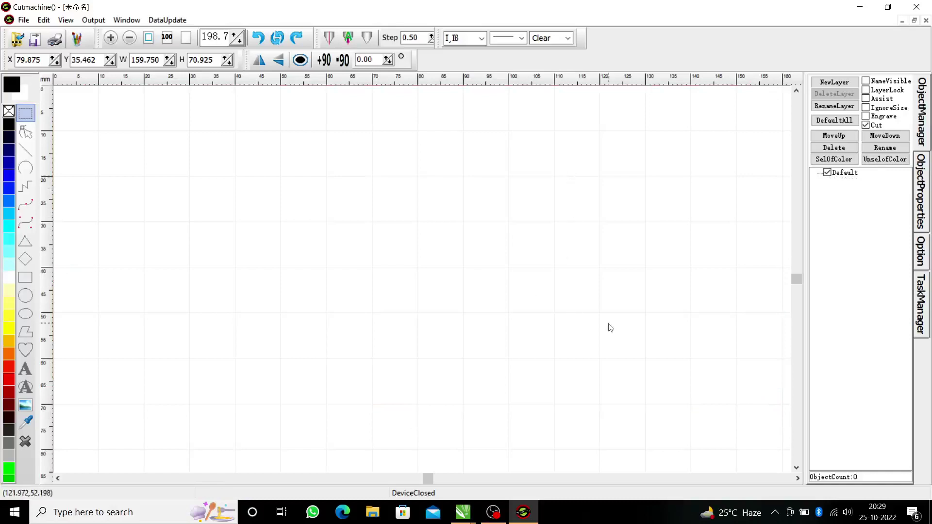
{"action": "scroll", "coordinate": [610, 327], "scroll_direction": "down", "scroll_amount": 5}
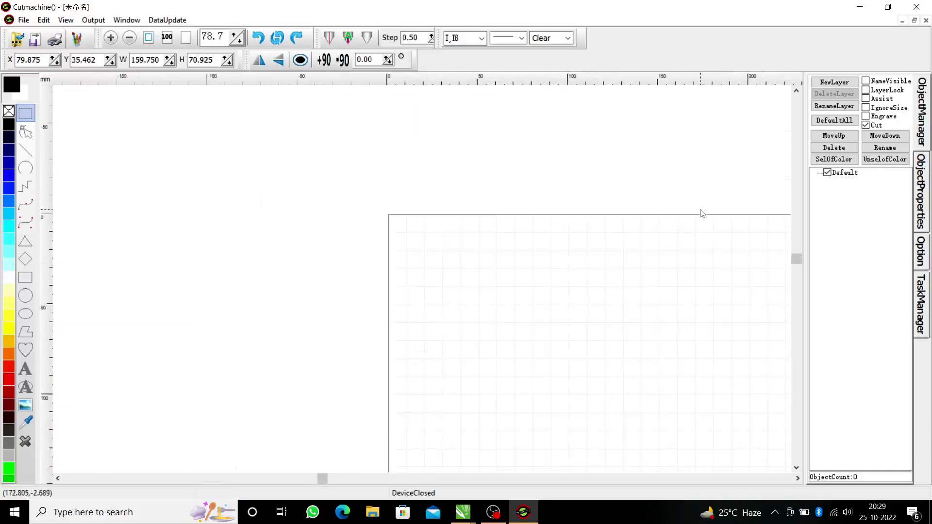
Switch to Chrome and search Google for TECHNICALHUBLASER.
{"action": "left_click", "coordinate": [860, 4]}
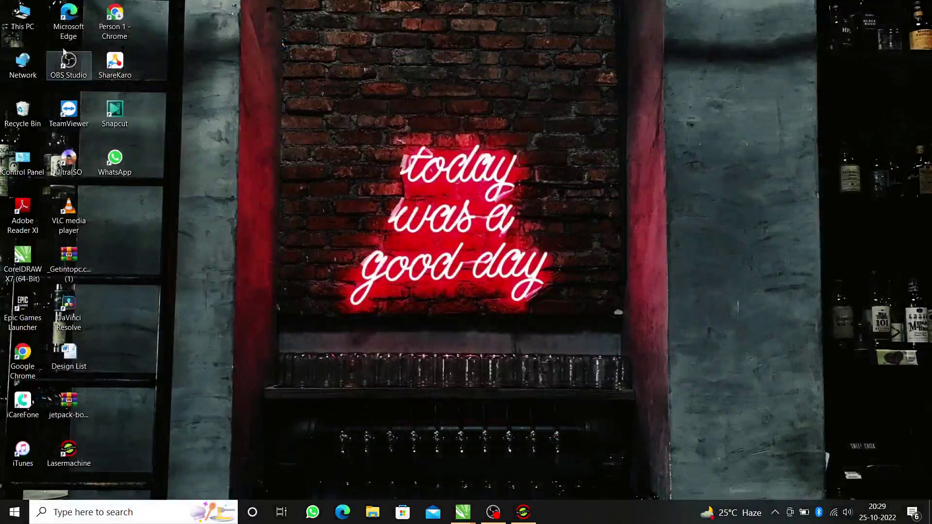
{"action": "double_click", "coordinate": [115, 22]}
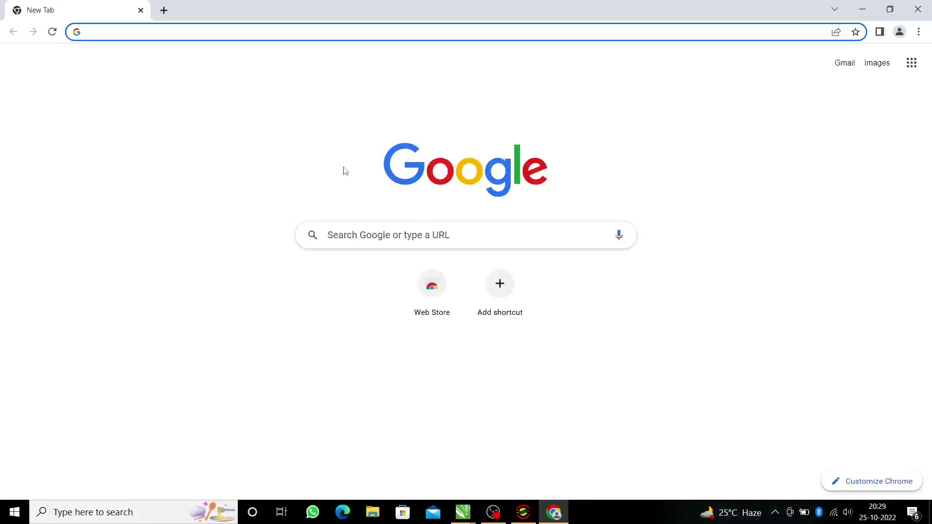
{"action": "type", "text": "TECHNI"}
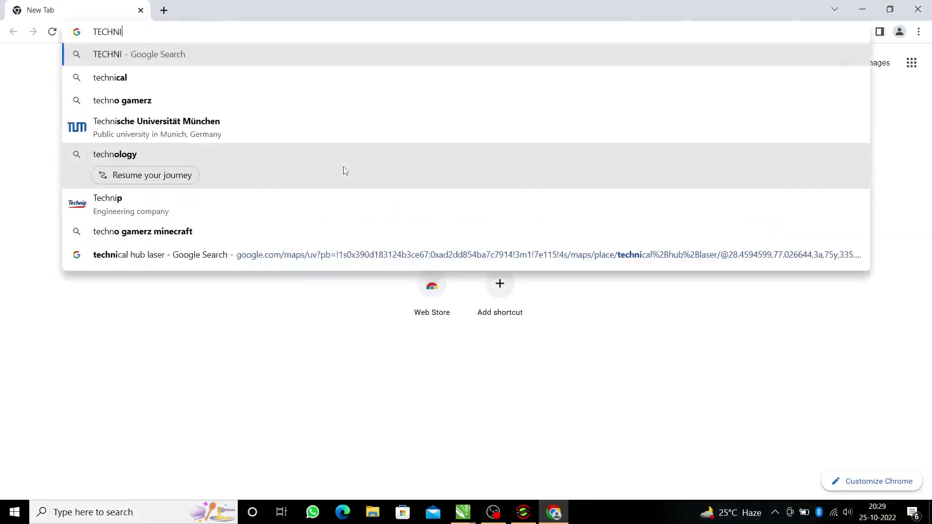
{"action": "type", "text": "CALHUBLASER"}
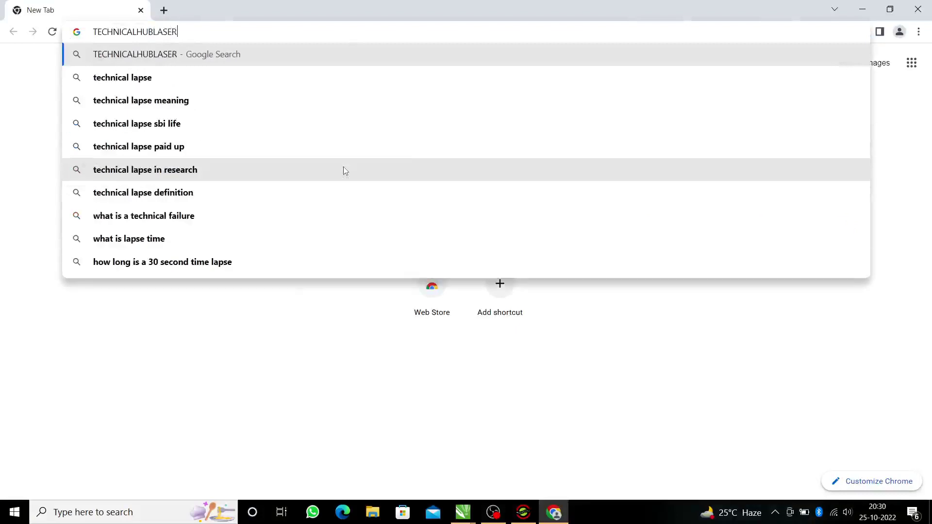
{"action": "key", "text": "Return"}
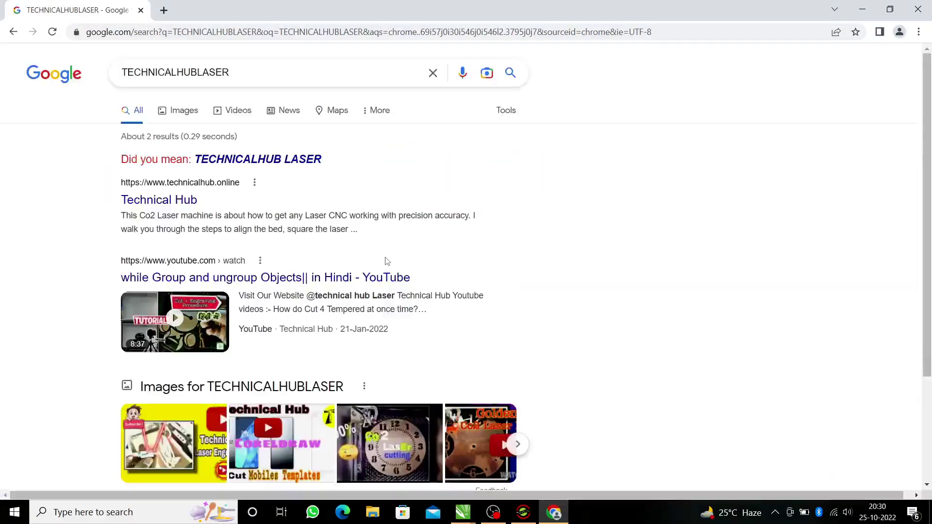
Open the Technical Hub website from the results and browse the laser-cut designs on its Designs page.
{"action": "left_click", "coordinate": [153, 205]}
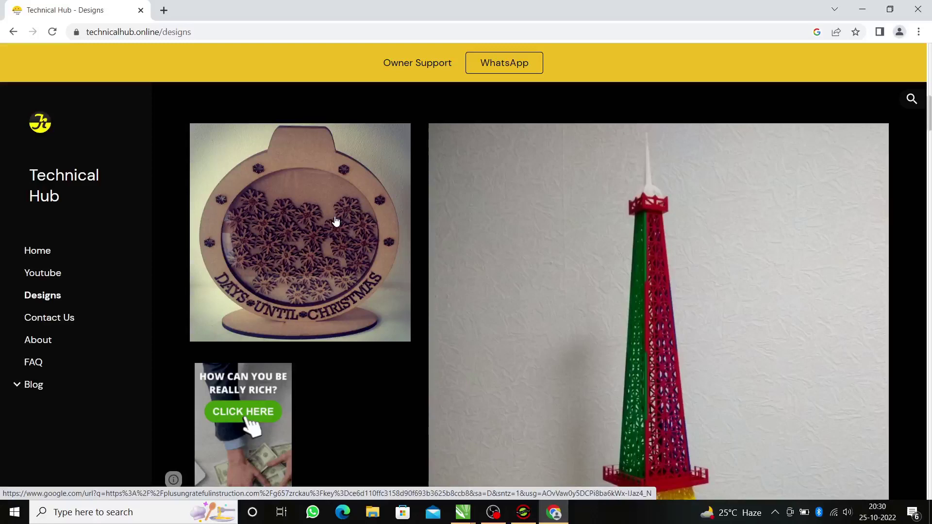
{"action": "scroll", "coordinate": [449, 260], "scroll_direction": "down", "scroll_amount": 10}
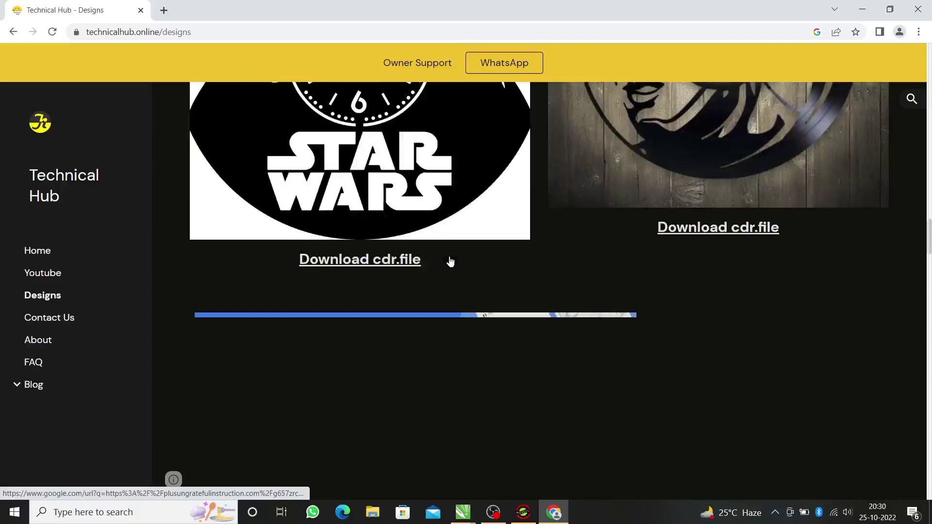
{"action": "scroll", "coordinate": [608, 225], "scroll_direction": "down", "scroll_amount": 5}
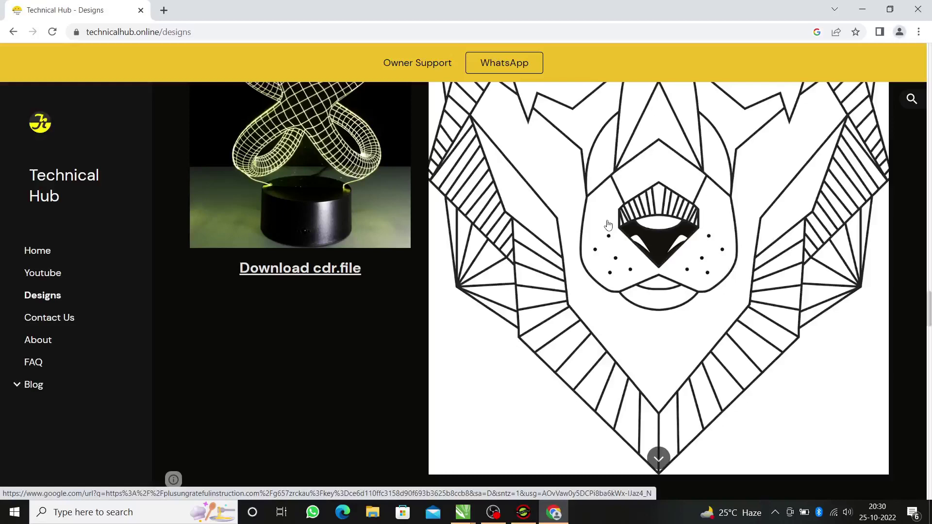
{"action": "scroll", "coordinate": [608, 225], "scroll_direction": "down", "scroll_amount": 6}
{"action": "scroll", "coordinate": [605, 225], "scroll_direction": "down", "scroll_amount": 2}
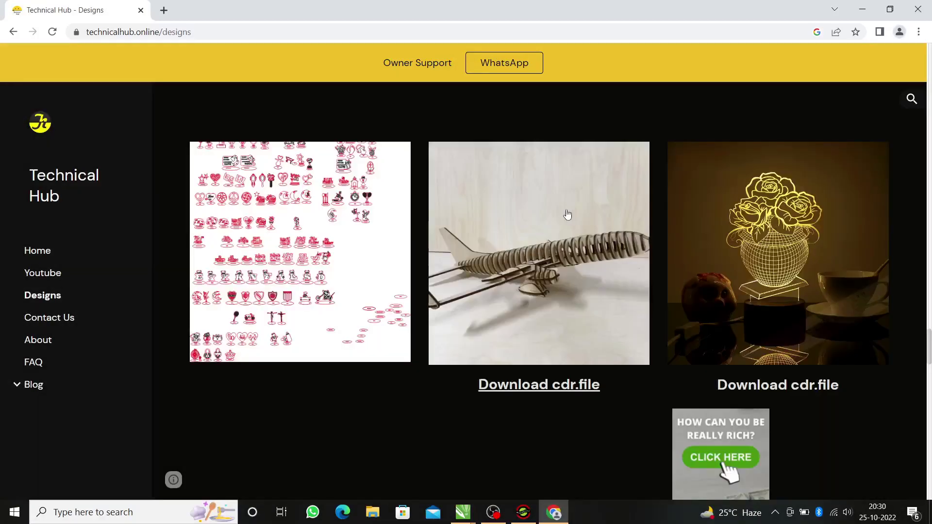
{"action": "scroll", "coordinate": [567, 214], "scroll_direction": "down", "scroll_amount": 5}
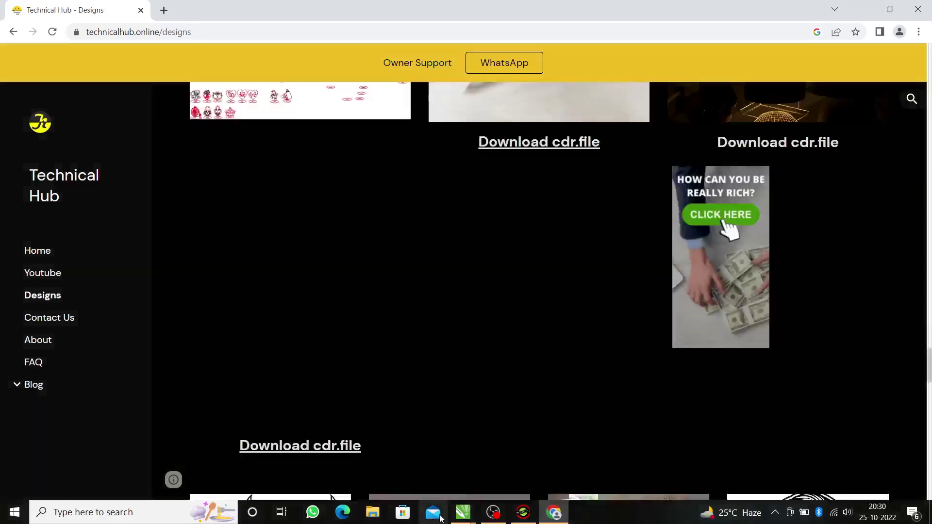
{"action": "key", "text": "super+d"}
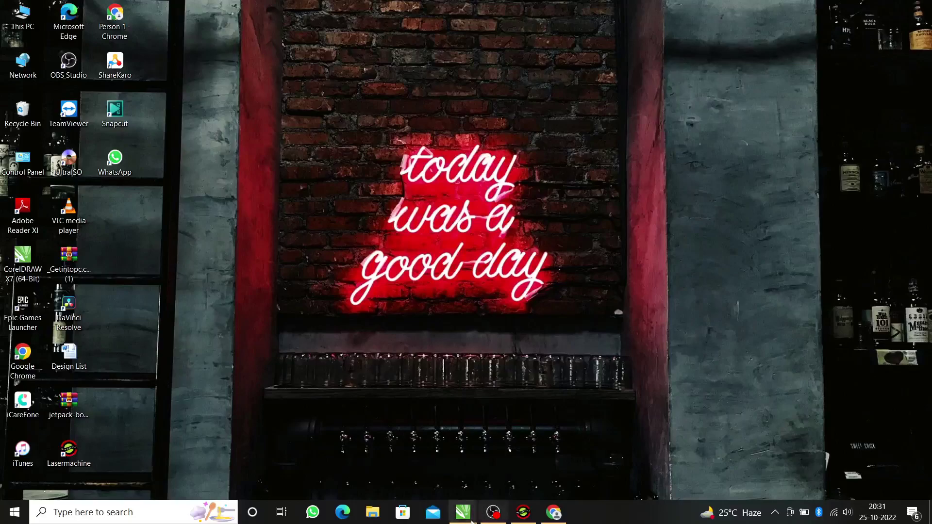
{"action": "mouse_move", "coordinate": [462, 512]}
{"action": "left_click", "coordinate": [506, 435]}
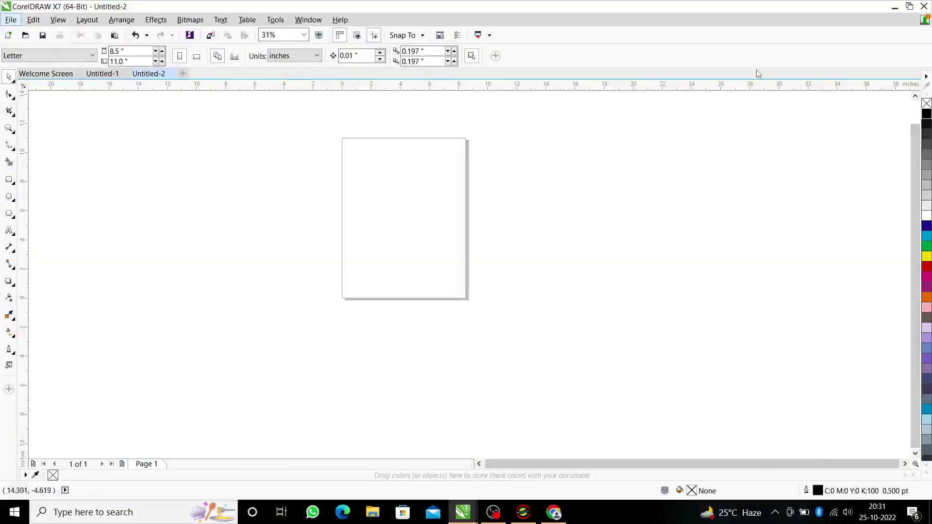
{"action": "left_click", "coordinate": [894, 6]}
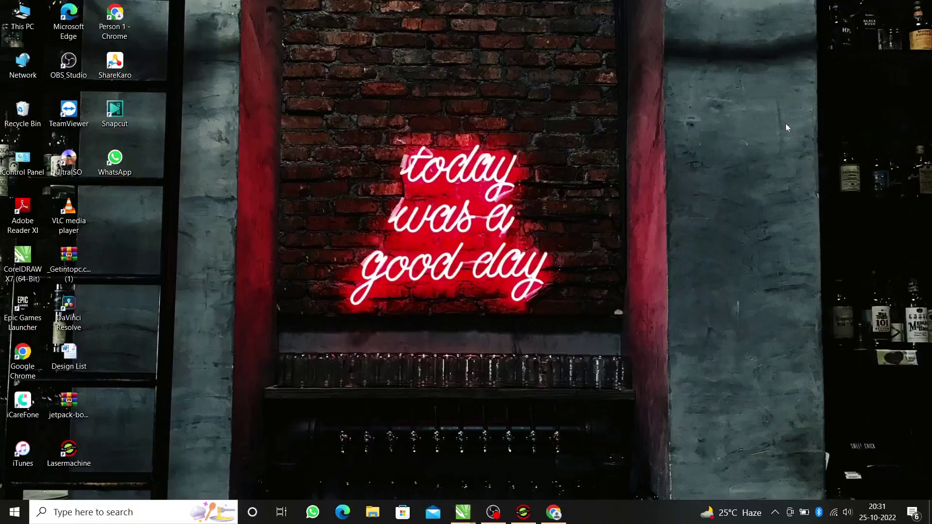
Switch to Chrome's Designs page and copy the link of the carved wooden box's "Download cdr.file" heading.
{"action": "mouse_move", "coordinate": [553, 512]}
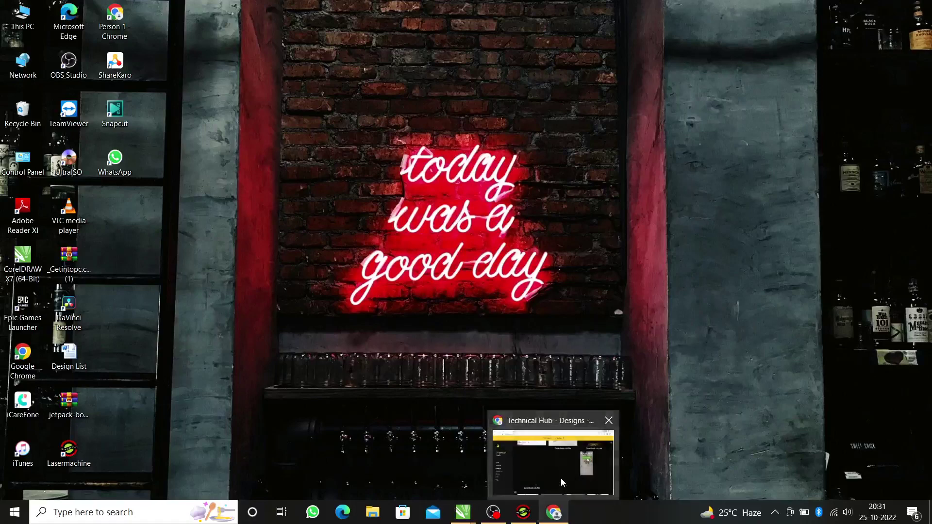
{"action": "left_click", "coordinate": [561, 478]}
{"action": "scroll", "coordinate": [586, 208], "scroll_direction": "down", "scroll_amount": 10}
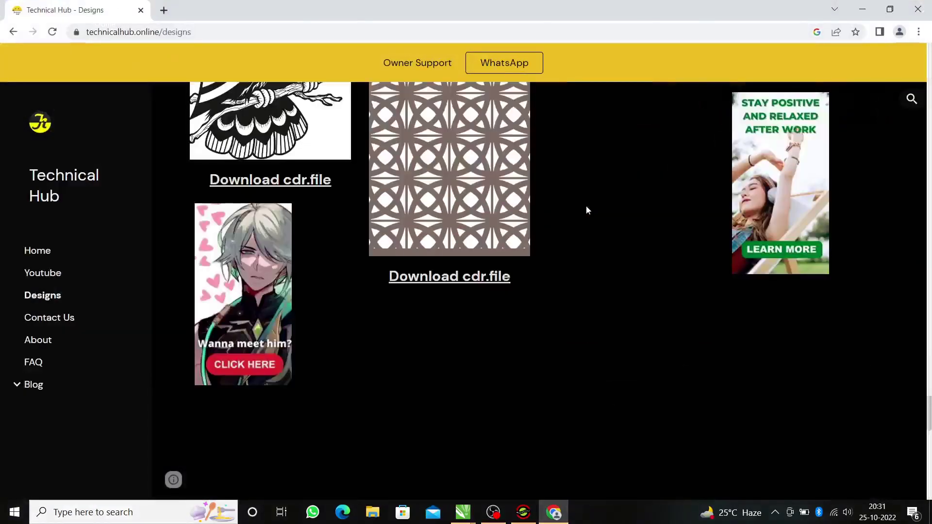
{"action": "scroll", "coordinate": [538, 192], "scroll_direction": "up", "scroll_amount": 6}
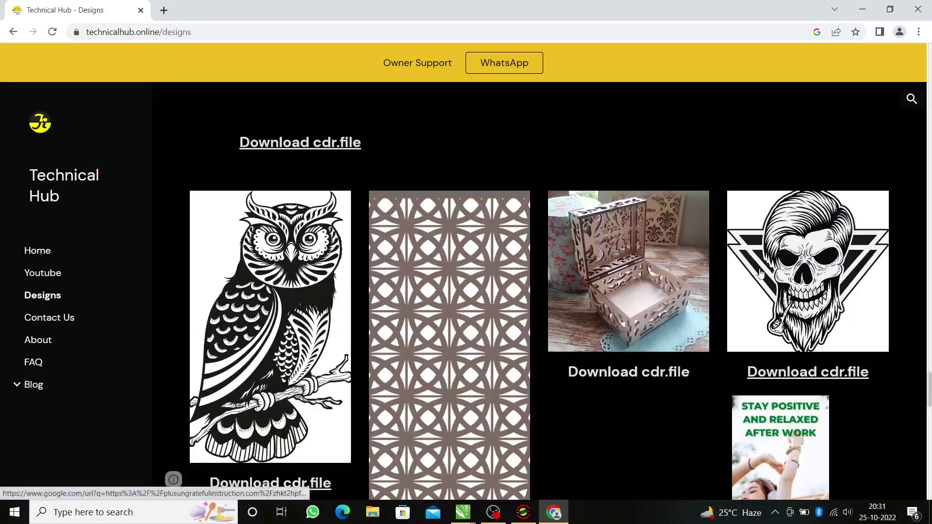
{"action": "scroll", "coordinate": [676, 232], "scroll_direction": "down", "scroll_amount": 4}
{"action": "scroll", "coordinate": [699, 252], "scroll_direction": "up", "scroll_amount": 3}
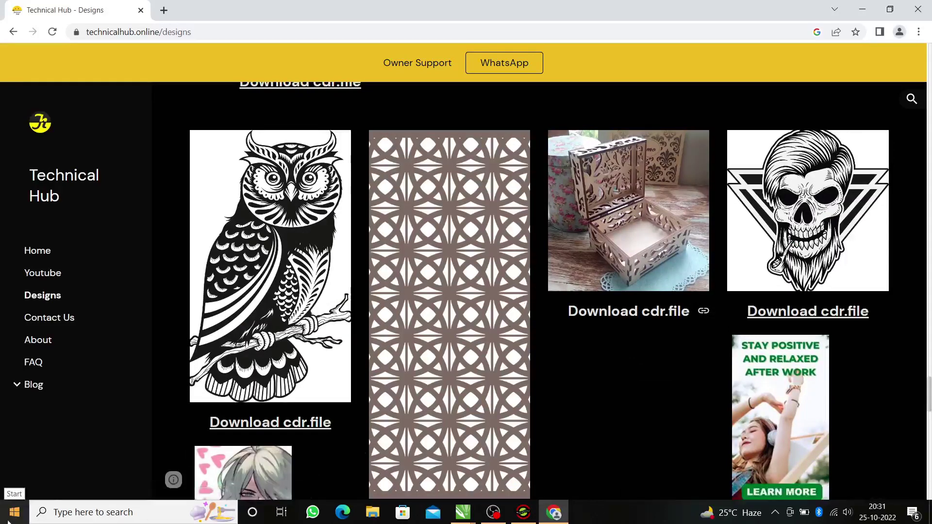
{"action": "left_click", "coordinate": [701, 313]}
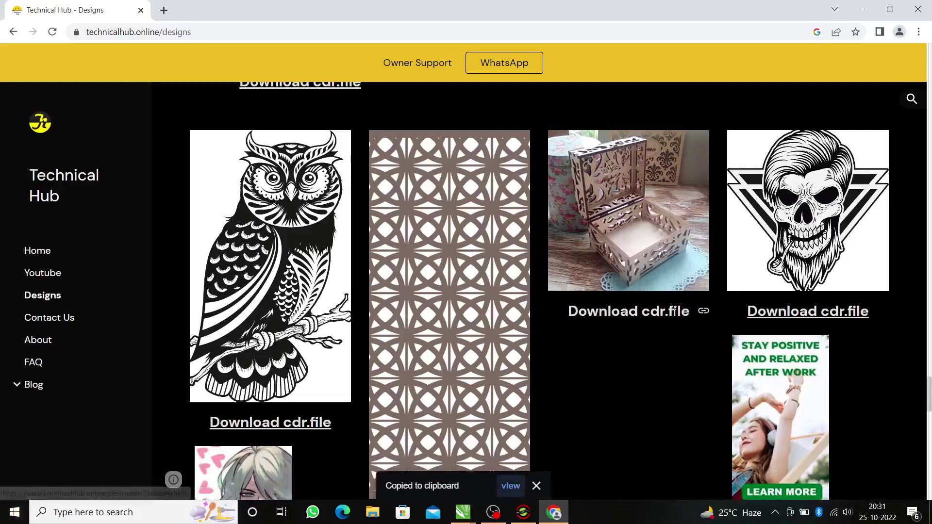
Download yon008p7.cdr for the circular lattice panel from Google Drive despite the virus scan warning.
{"action": "scroll", "coordinate": [630, 315], "scroll_direction": "down", "scroll_amount": 3}
{"action": "left_click", "coordinate": [467, 338]}
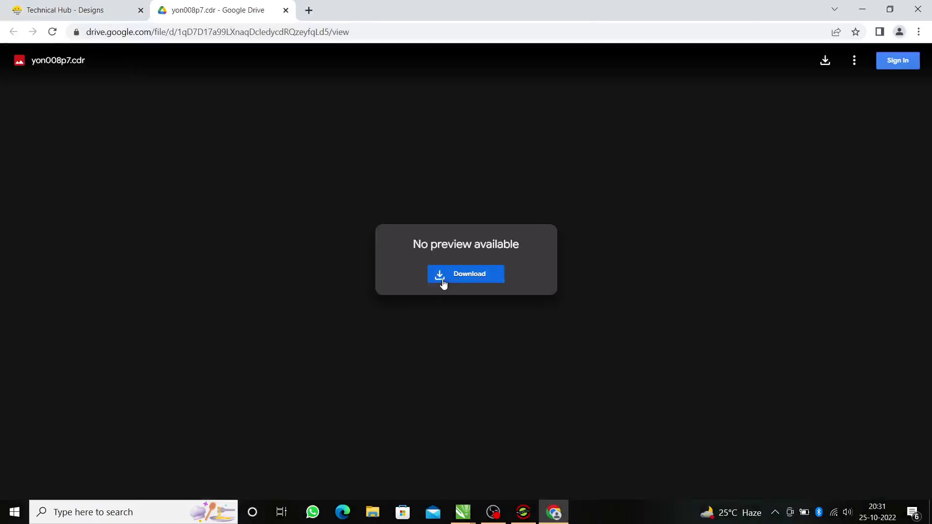
{"action": "left_click", "coordinate": [471, 277]}
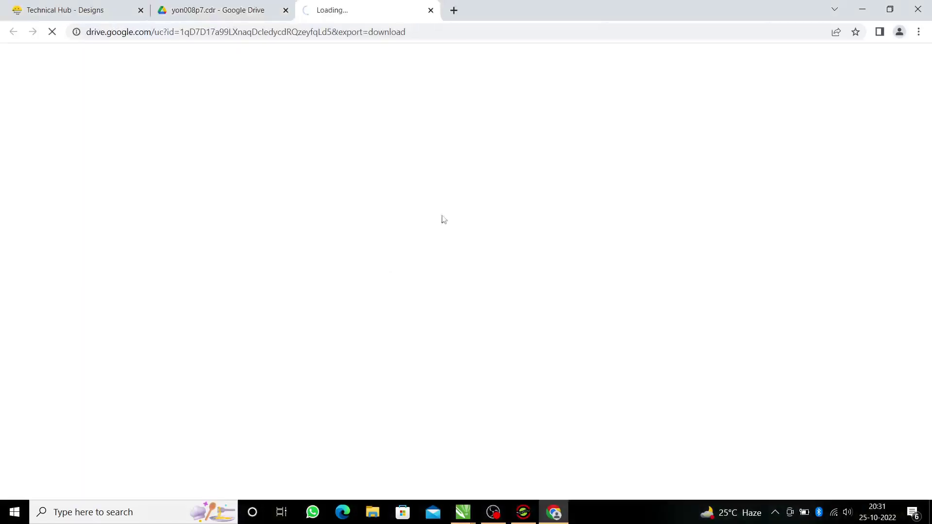
{"action": "left_click", "coordinate": [402, 151]}
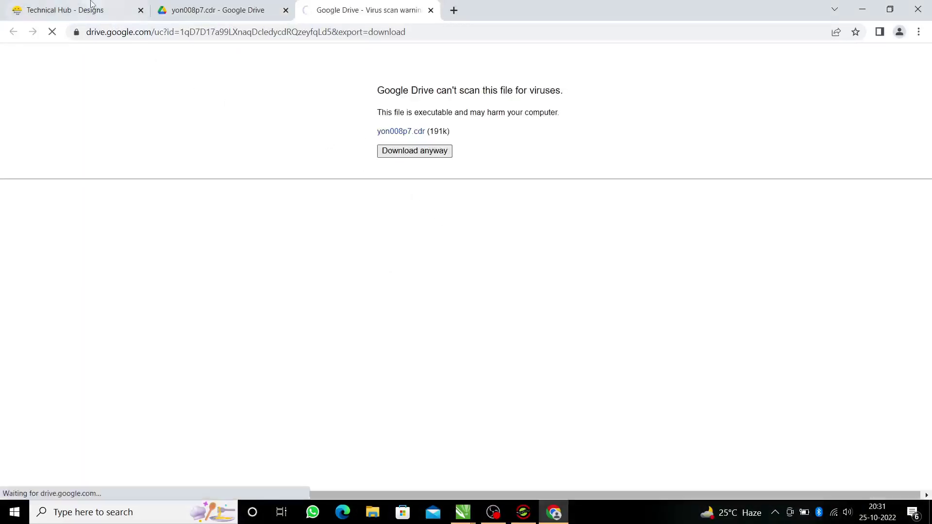
Return to the Designs page, open Page No. 17 and browse its clock, hanger and sticker designs.
{"action": "left_click", "coordinate": [67, 12]}
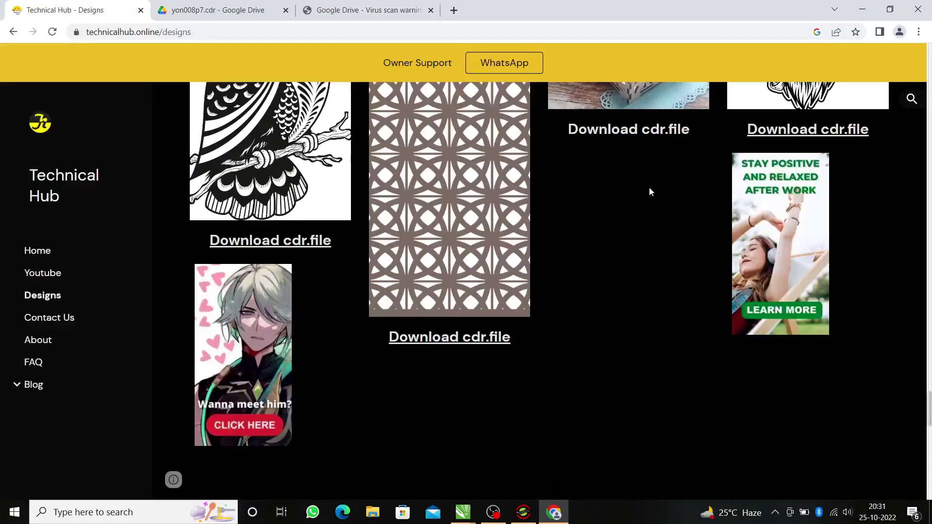
{"action": "scroll", "coordinate": [649, 190], "scroll_direction": "down", "scroll_amount": 9}
{"action": "scroll", "coordinate": [336, 308], "scroll_direction": "down", "scroll_amount": 10}
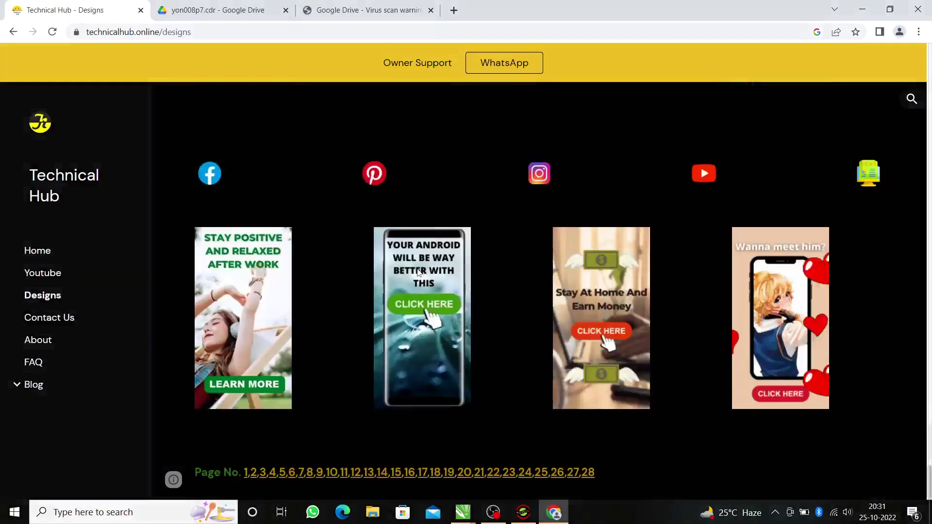
{"action": "left_click", "coordinate": [420, 476]}
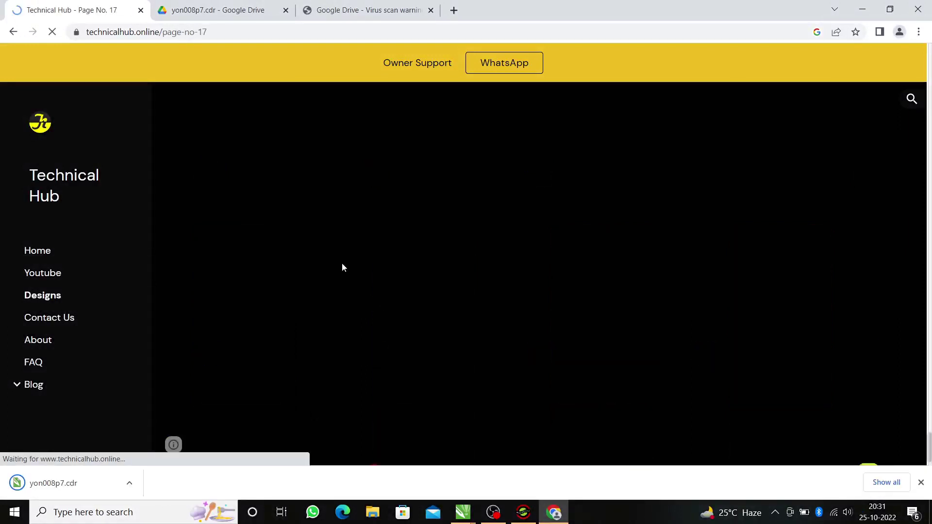
{"action": "scroll", "coordinate": [522, 258], "scroll_direction": "down", "scroll_amount": 2}
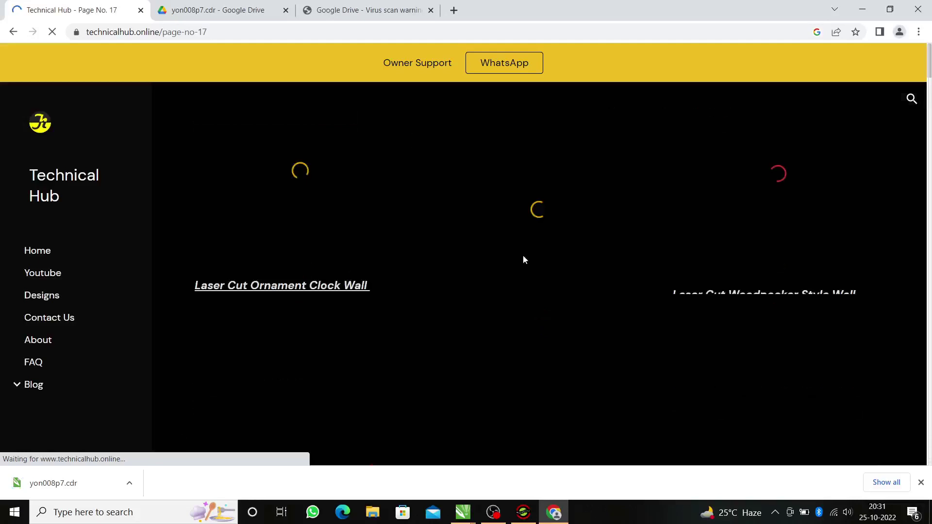
{"action": "scroll", "coordinate": [523, 255], "scroll_direction": "down", "scroll_amount": 3}
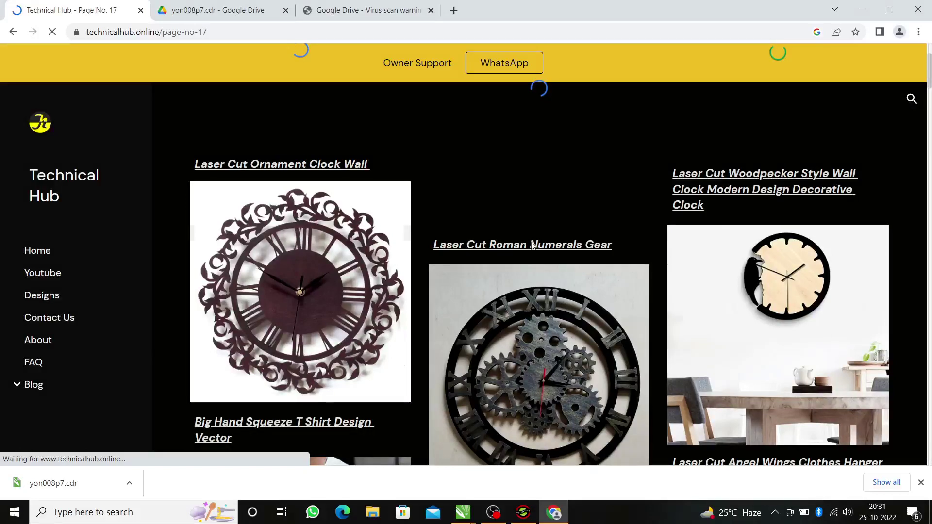
{"action": "scroll", "coordinate": [579, 224], "scroll_direction": "down", "scroll_amount": 8}
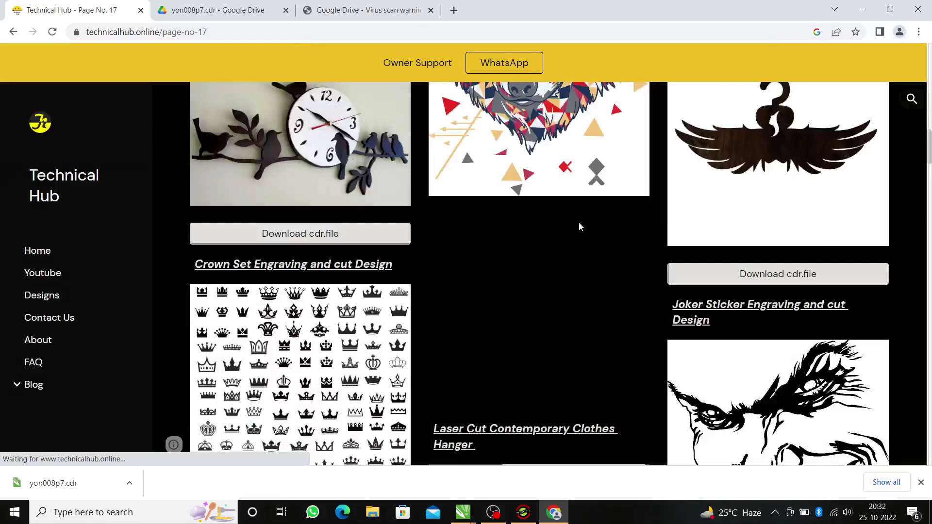
{"action": "scroll", "coordinate": [579, 224], "scroll_direction": "down", "scroll_amount": 6}
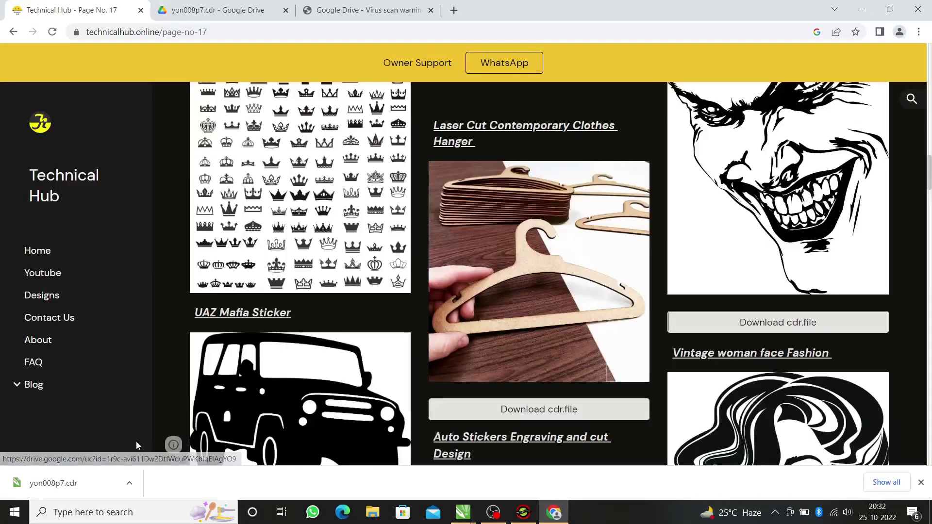
Switch to Cutmachine and look for the downloaded design in the Downloads folder through Import.
{"action": "mouse_move", "coordinate": [493, 512]}
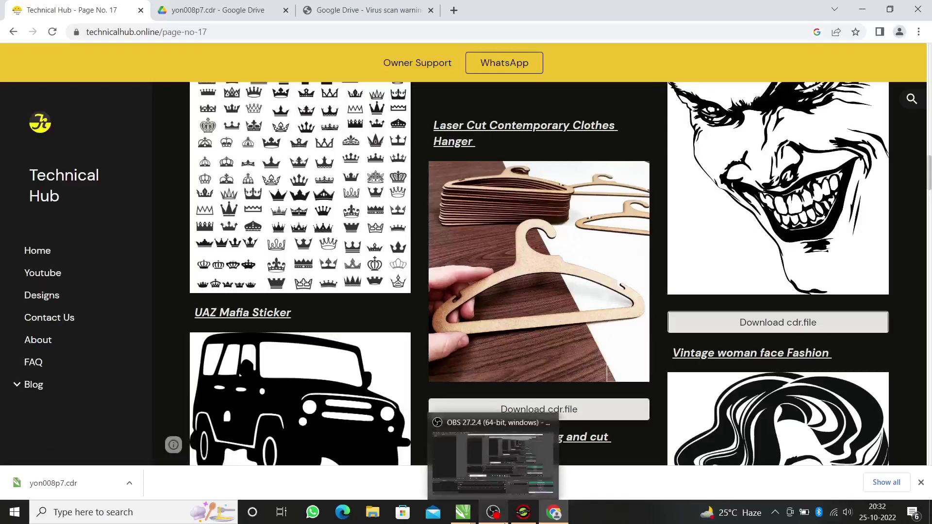
{"action": "left_click", "coordinate": [523, 512]}
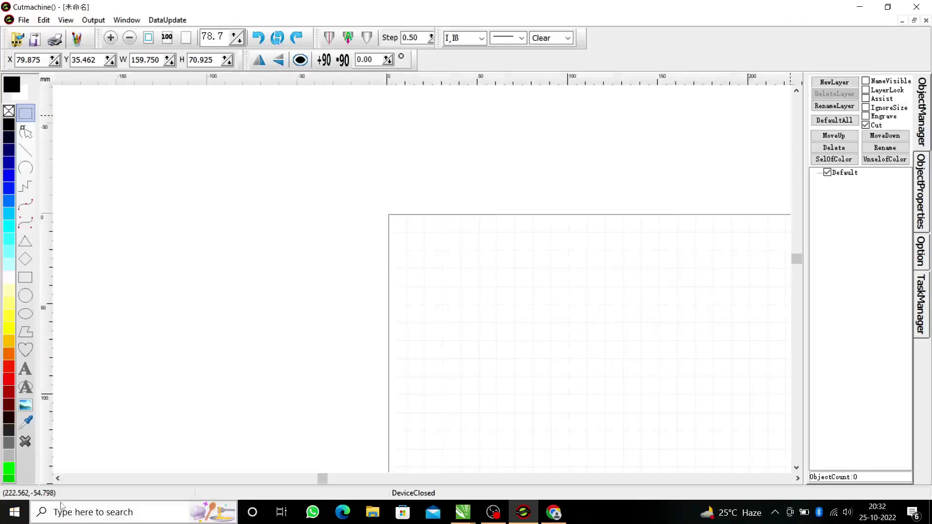
{"action": "left_click", "coordinate": [36, 40]}
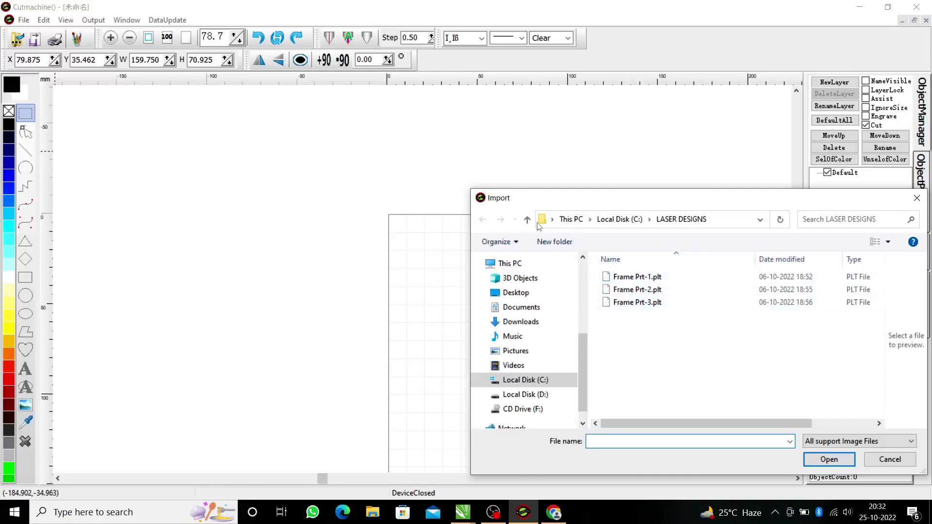
{"action": "left_click", "coordinate": [538, 326]}
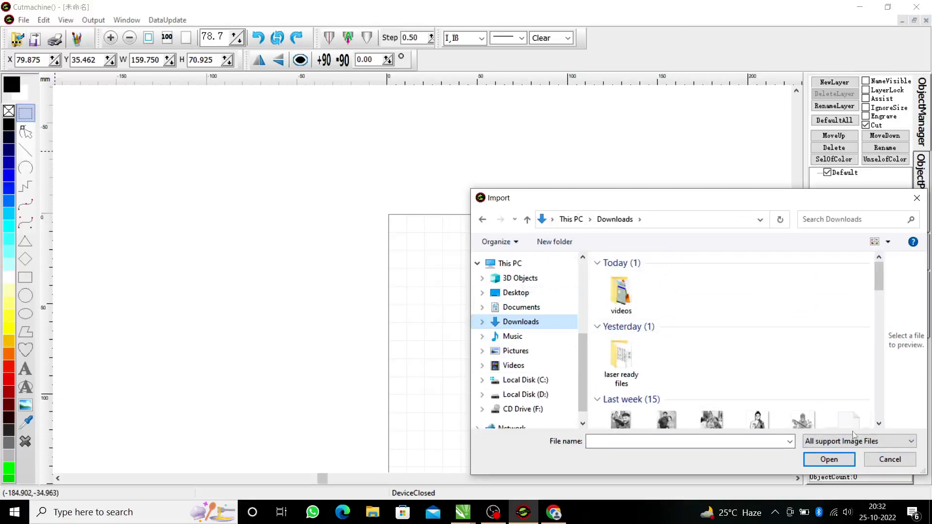
{"action": "left_click", "coordinate": [890, 459]}
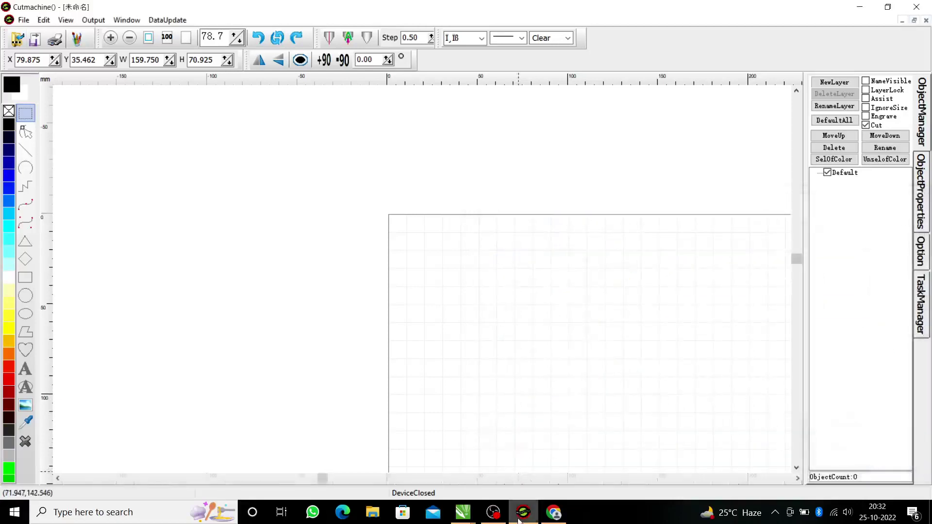
{"action": "left_click", "coordinate": [33, 48]}
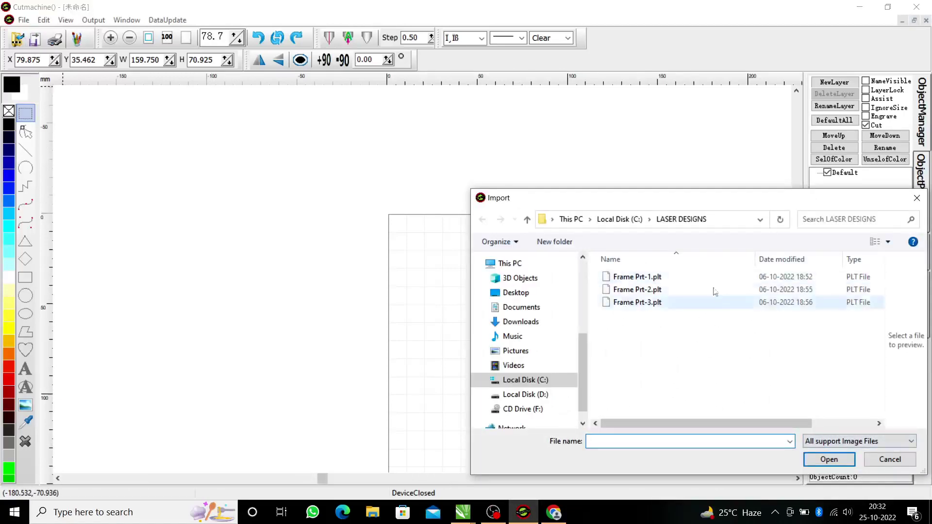
{"action": "left_click", "coordinate": [527, 220]}
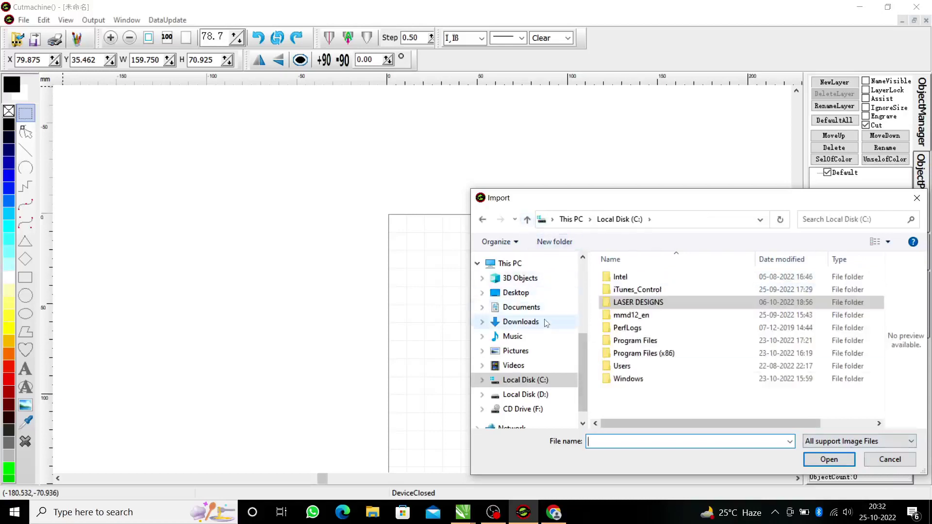
{"action": "left_click", "coordinate": [519, 321]}
{"action": "left_click", "coordinate": [864, 441]}
{"action": "scroll", "coordinate": [854, 418], "scroll_direction": "down", "scroll_amount": 2}
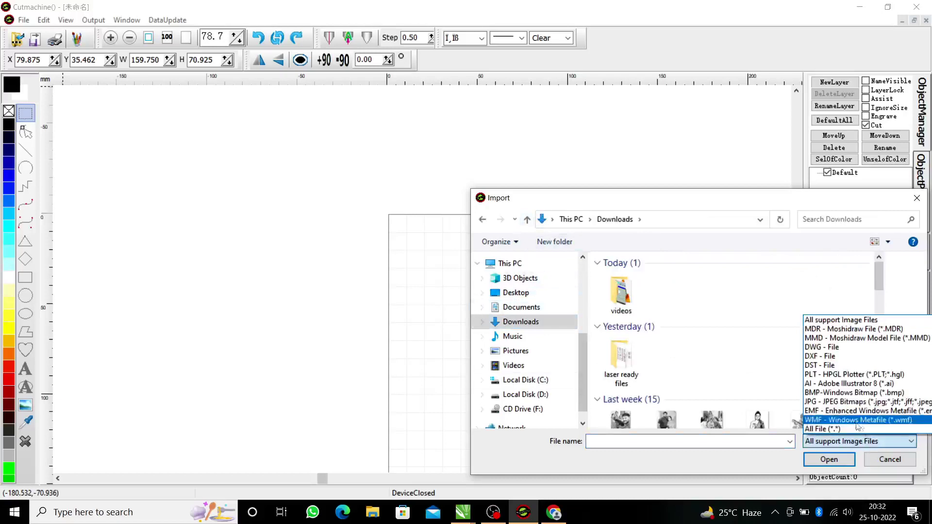
{"action": "left_click", "coordinate": [853, 426]}
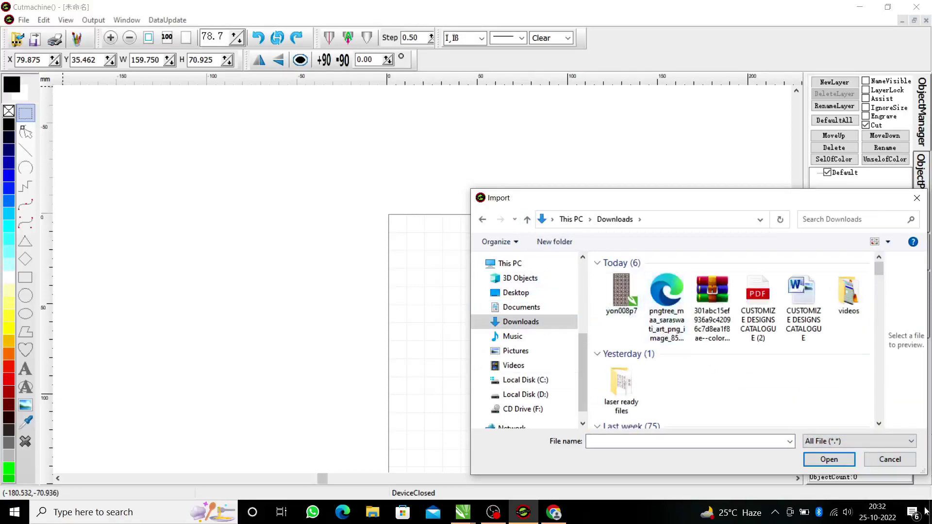
{"action": "left_click", "coordinate": [869, 459]}
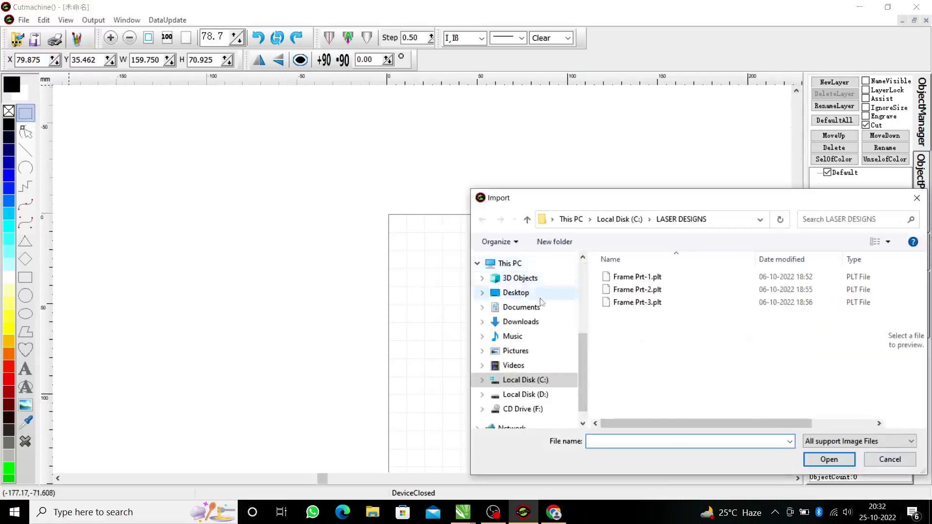
Try to import yon008p7 from the Downloads folder with all file types shown.
{"action": "left_click", "coordinate": [530, 322]}
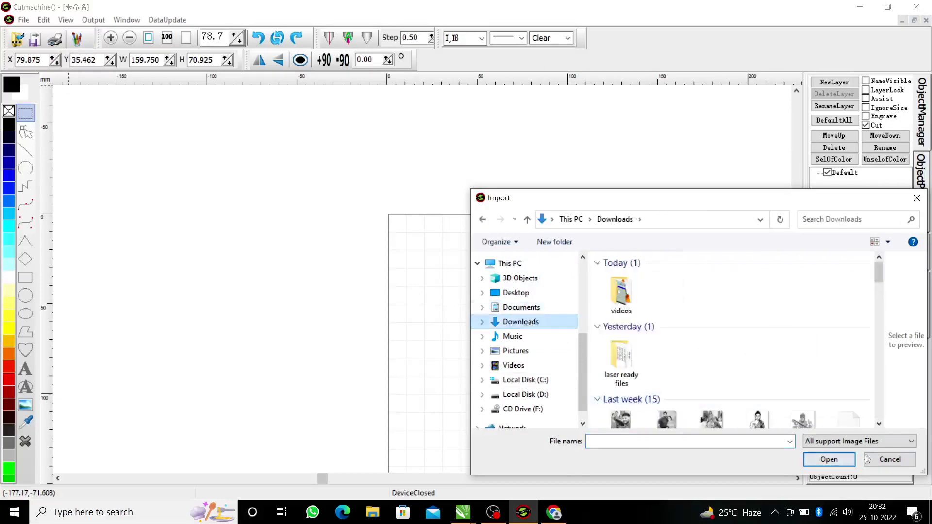
{"action": "left_click", "coordinate": [854, 441]}
{"action": "left_click", "coordinate": [823, 429]}
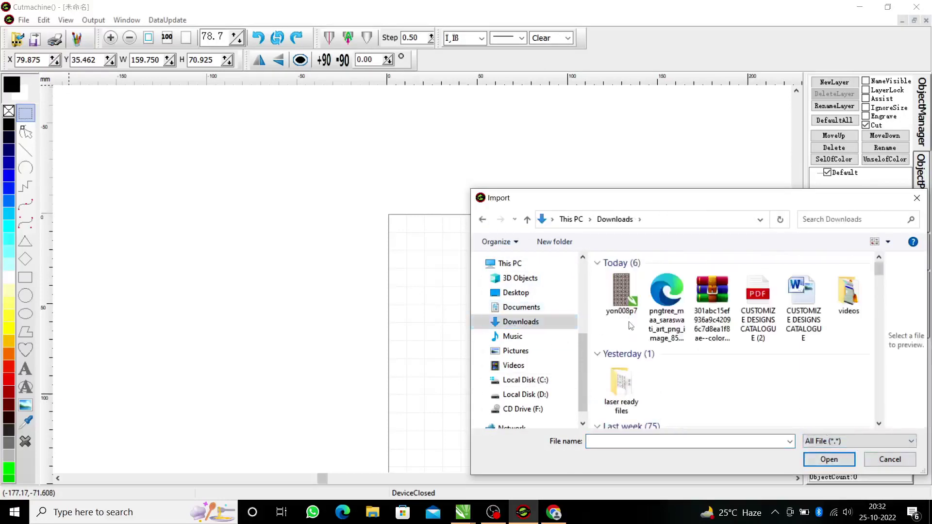
{"action": "left_click", "coordinate": [623, 298]}
{"action": "left_click", "coordinate": [842, 465]}
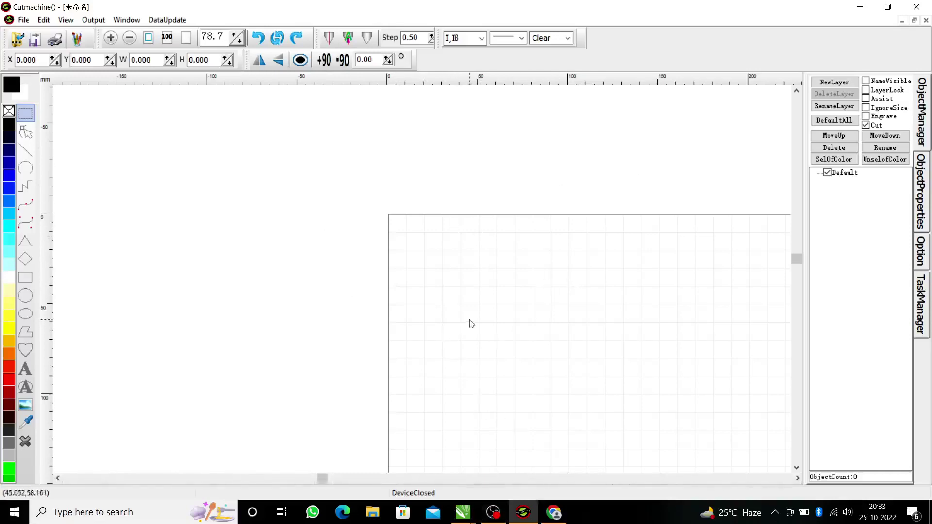
Switch to CorelDRAW's Untitled-2 document and import yon008p7 from Downloads, placing it near the page's upper-left corner.
{"action": "mouse_move", "coordinate": [463, 512]}
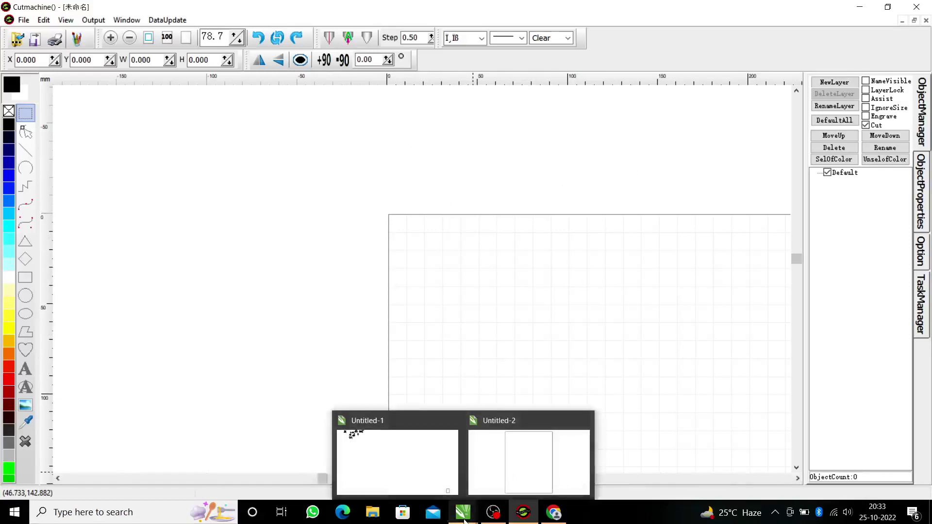
{"action": "left_click", "coordinate": [498, 479]}
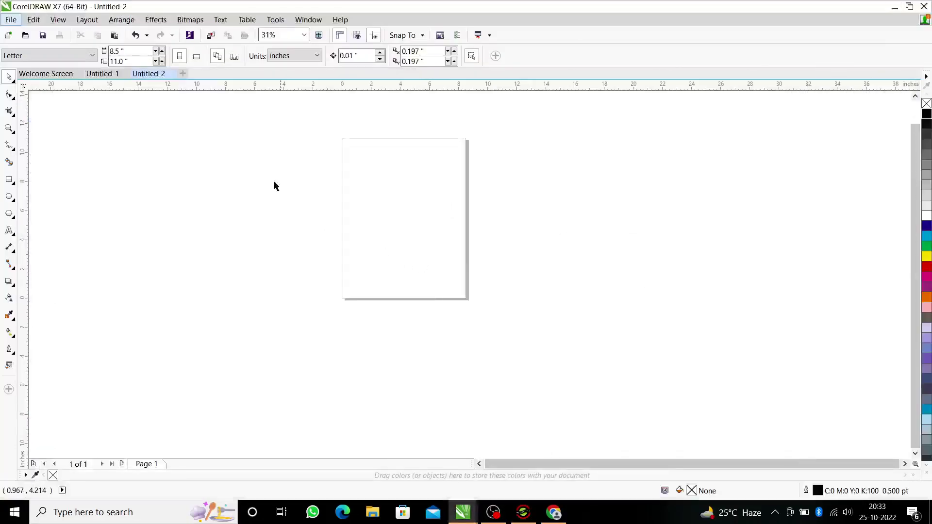
{"action": "key", "text": "ctrl+i"}
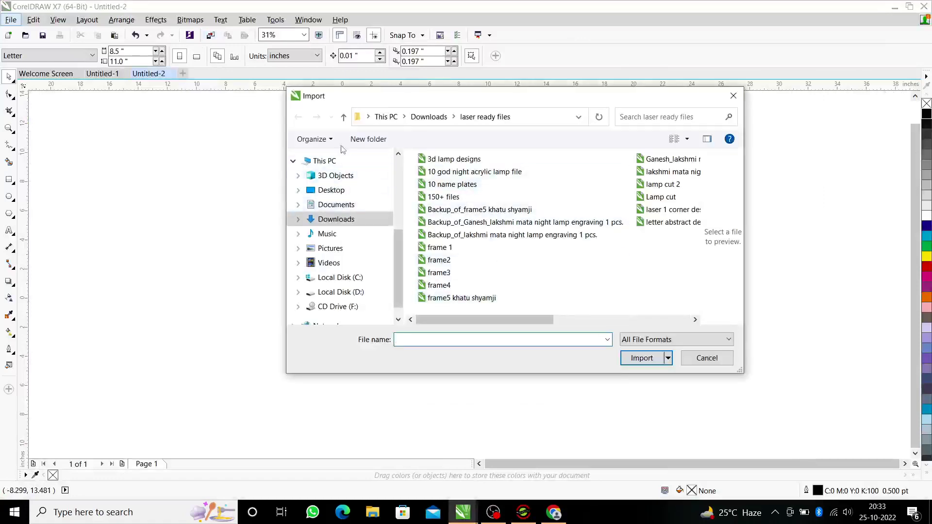
{"action": "left_click", "coordinate": [343, 117]}
{"action": "left_click", "coordinate": [436, 192]}
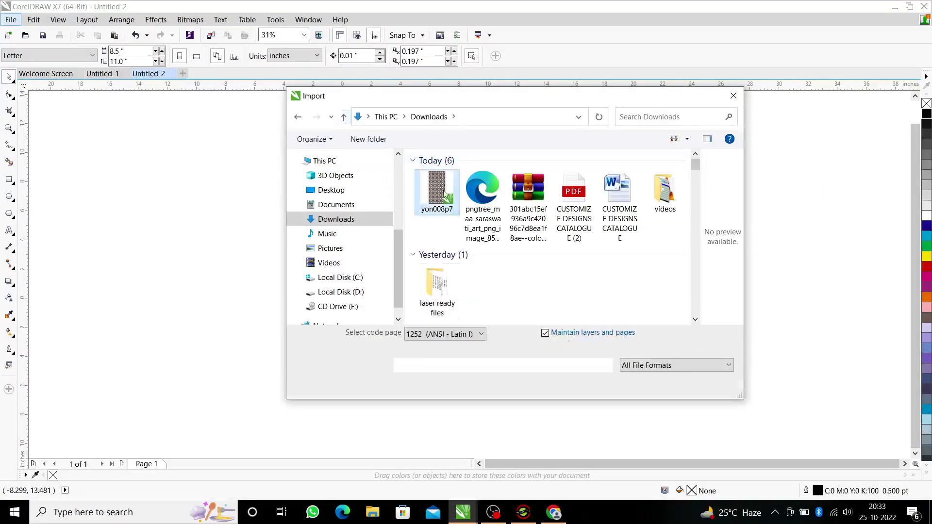
{"action": "left_click", "coordinate": [640, 384]}
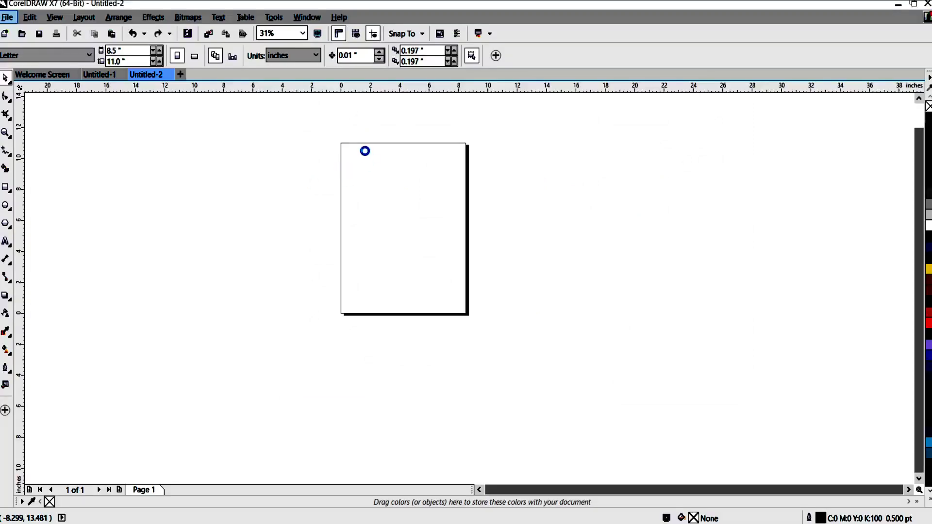
{"action": "left_click", "coordinate": [346, 153]}
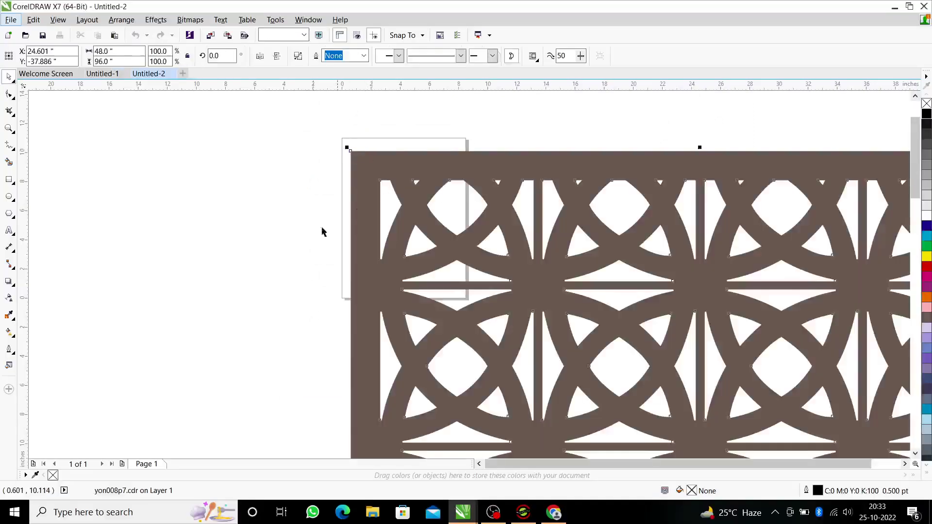
Scale the imported lattice panel down proportionally to about 3.97 by 7.95 inches.
{"action": "scroll", "coordinate": [322, 232], "scroll_direction": "down", "scroll_amount": 5}
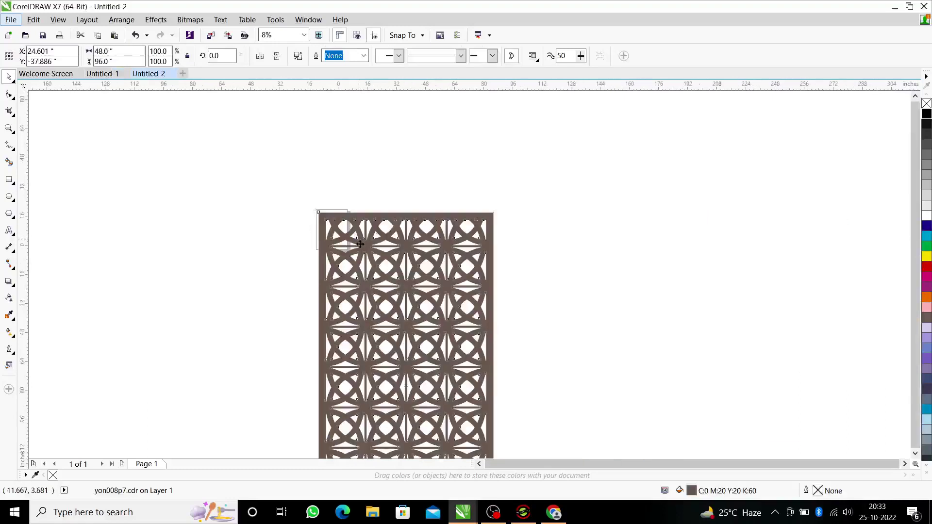
{"action": "scroll", "coordinate": [367, 291], "scroll_direction": "up", "scroll_amount": 1}
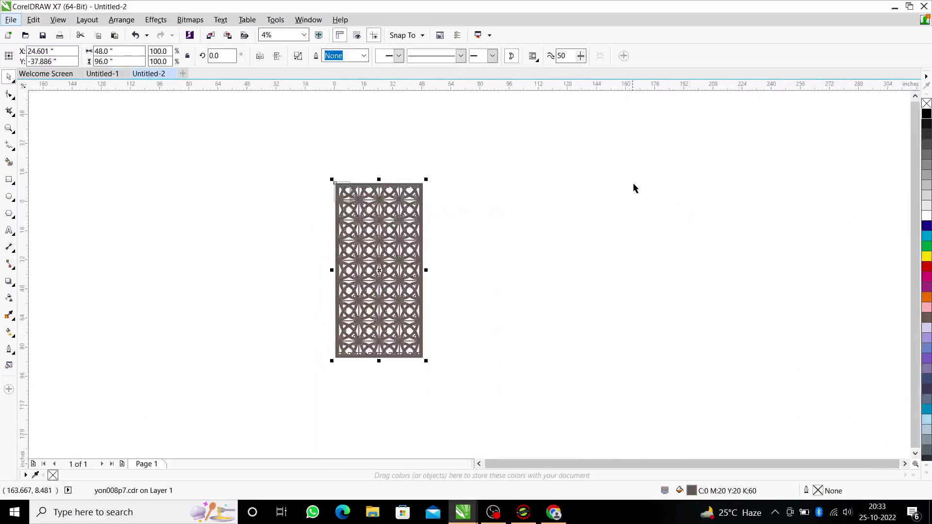
{"action": "left_click", "coordinate": [430, 221]}
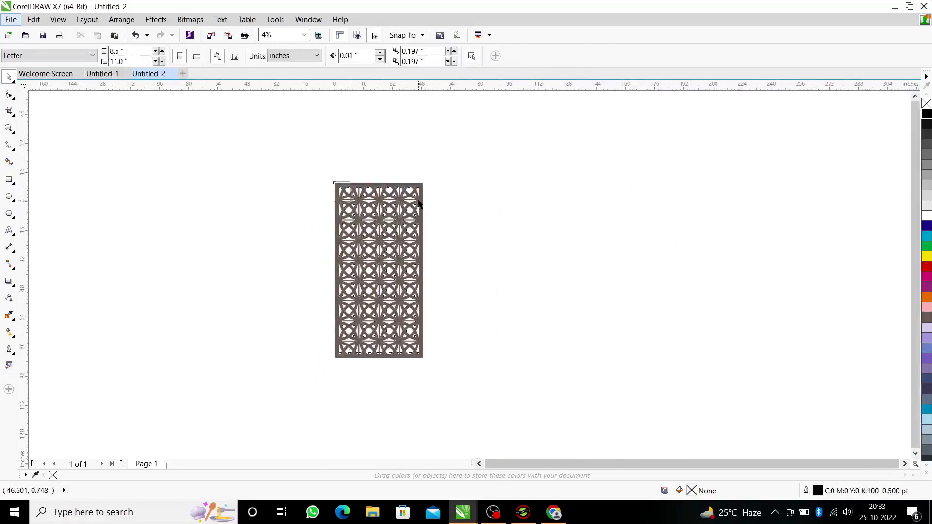
{"action": "left_click", "coordinate": [417, 202]}
{"action": "left_click_drag", "start_coordinate": [423, 184], "coordinate": [344, 190]}
{"action": "scroll", "coordinate": [344, 189], "scroll_direction": "up", "scroll_amount": 2}
{"action": "scroll", "coordinate": [344, 189], "scroll_direction": "up", "scroll_amount": 1}
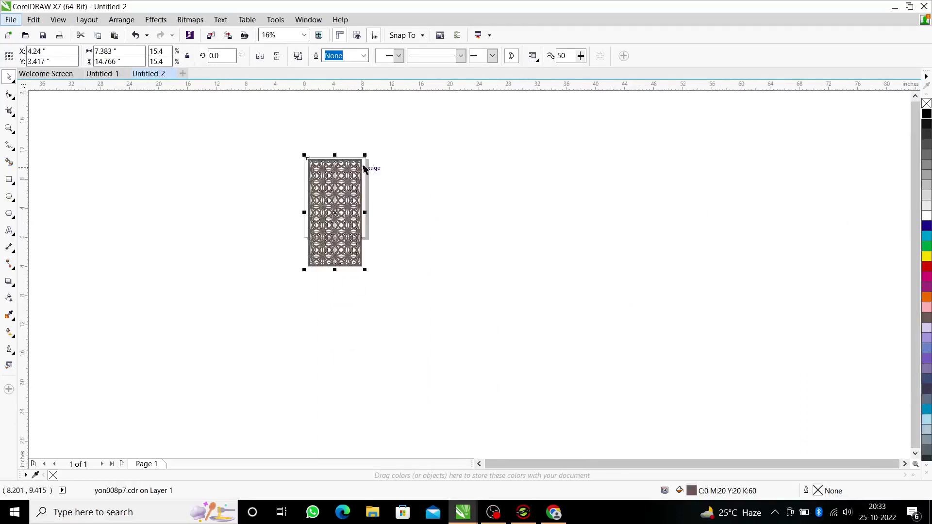
{"action": "left_click_drag", "start_coordinate": [365, 154], "coordinate": [340, 204]}
{"action": "scroll", "coordinate": [320, 231], "scroll_direction": "up", "scroll_amount": 2}
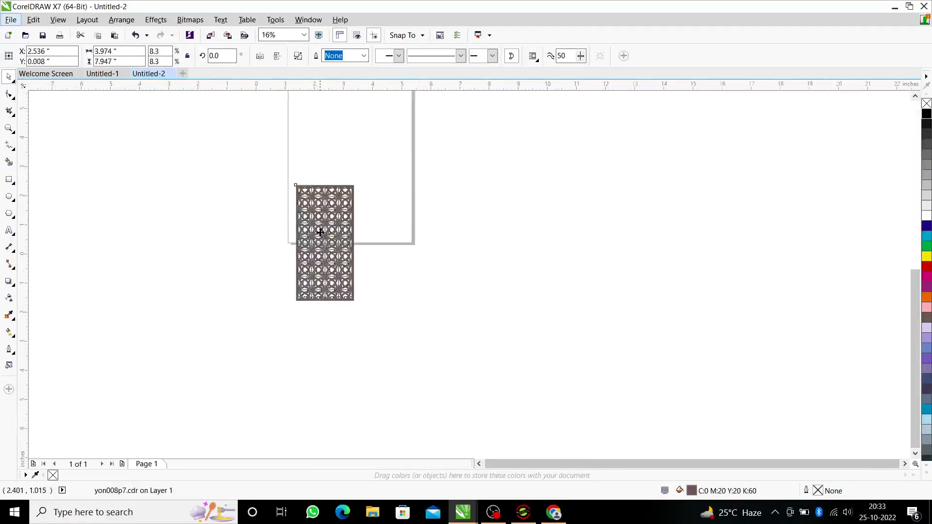
Move the lattice panel fully onto the page, near its upper-left corner.
{"action": "left_click_drag", "start_coordinate": [340, 357], "coordinate": [378, 257]}
{"action": "scroll", "coordinate": [379, 257], "scroll_direction": "down", "scroll_amount": 1}
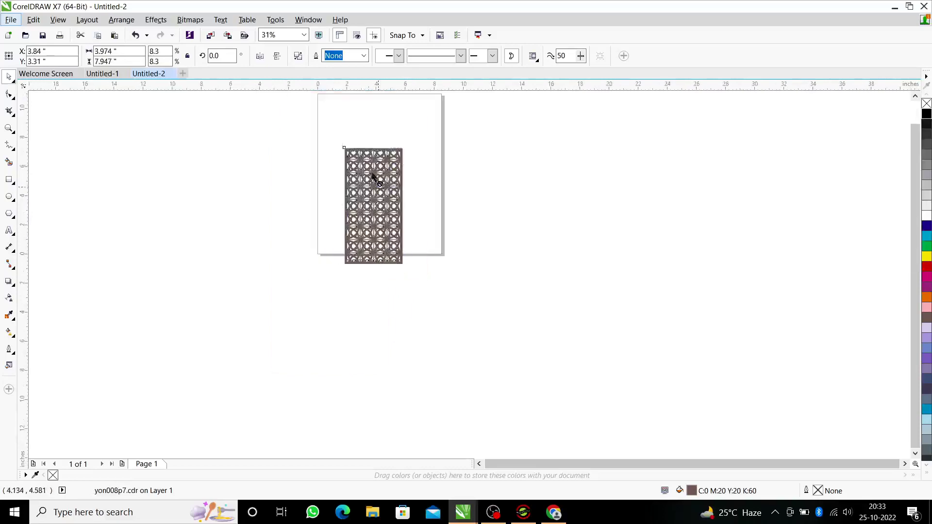
{"action": "left_click_drag", "start_coordinate": [373, 177], "coordinate": [350, 132]}
{"action": "left_click", "coordinate": [417, 170]}
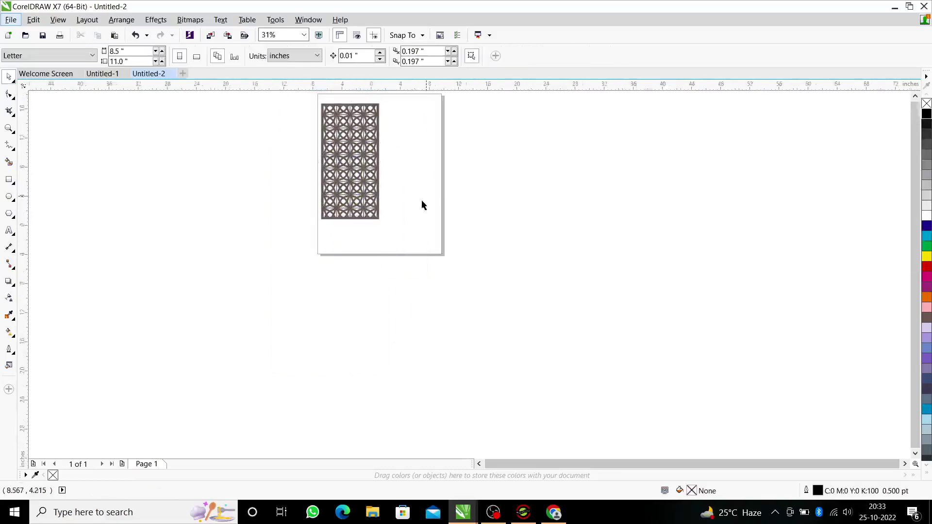
Inspect the lattice pattern up close and scale the panel down to about 2.94 by 5.89 inches.
{"action": "scroll", "coordinate": [389, 175], "scroll_direction": "down", "scroll_amount": 1}
{"action": "scroll", "coordinate": [441, 243], "scroll_direction": "up", "scroll_amount": 3}
{"action": "left_click", "coordinate": [461, 230]}
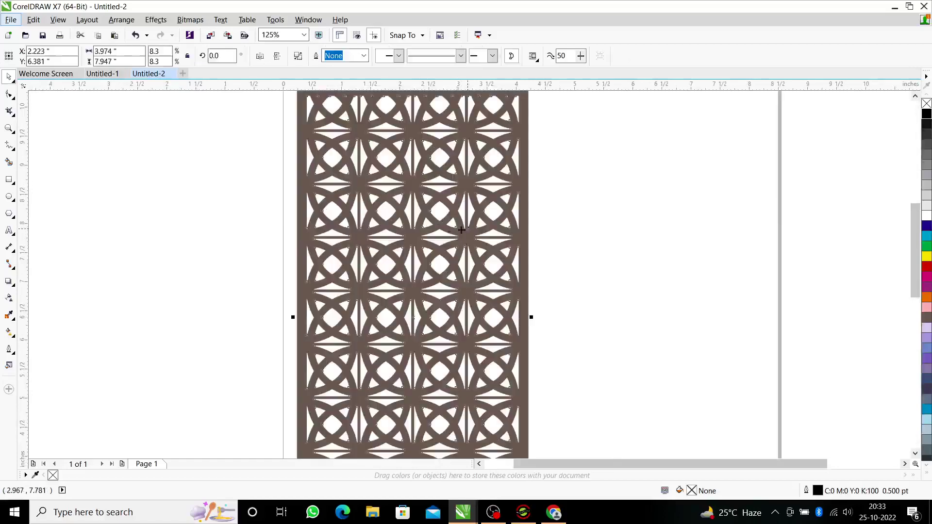
{"action": "scroll", "coordinate": [482, 283], "scroll_direction": "down", "scroll_amount": 3}
{"action": "left_click_drag", "start_coordinate": [480, 325], "coordinate": [474, 297]}
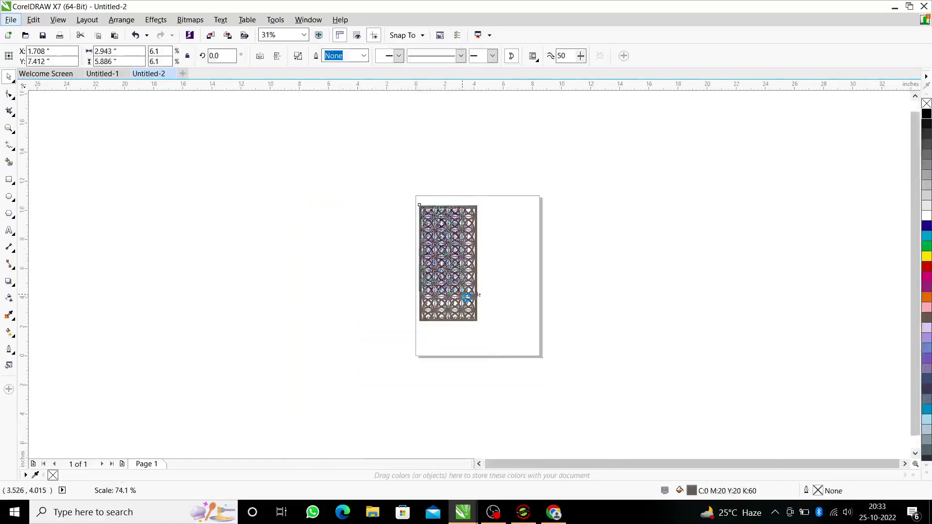
{"action": "scroll", "coordinate": [470, 219], "scroll_direction": "up", "scroll_amount": 1}
{"action": "scroll", "coordinate": [391, 245], "scroll_direction": "up", "scroll_amount": 1}
{"action": "scroll", "coordinate": [396, 248], "scroll_direction": "down", "scroll_amount": 1}
{"action": "left_click", "coordinate": [396, 247]}
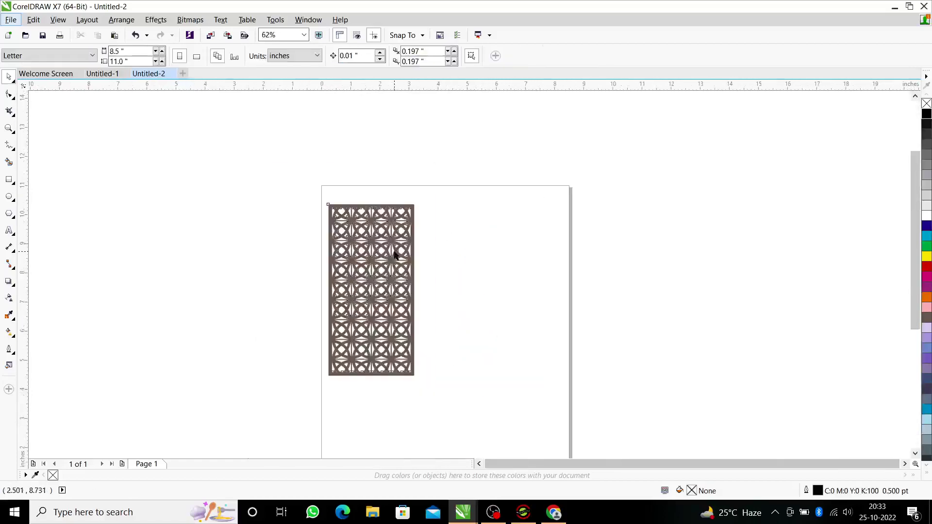
Export the lattice panel as a PLT - HPGL Plotter File named 123 in Downloads, using the Letter page size at 100% scale.
{"action": "left_click", "coordinate": [395, 250]}
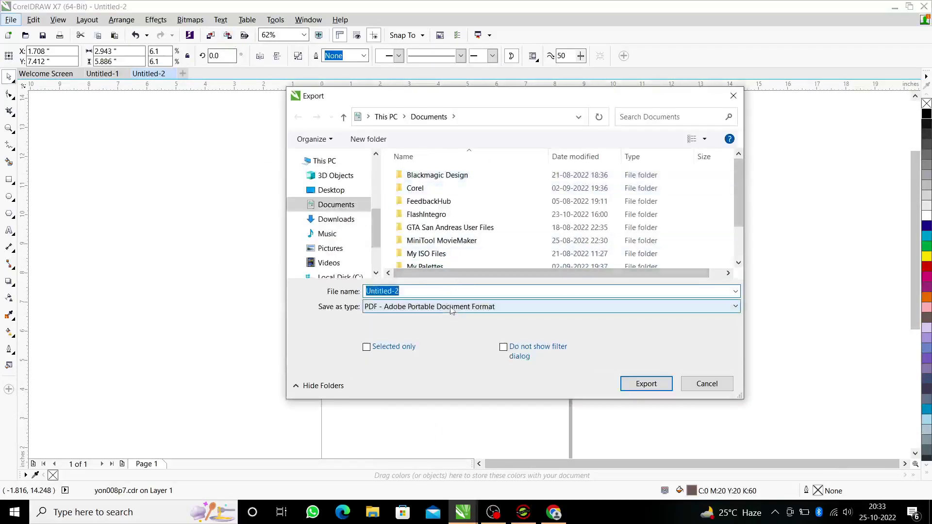
{"action": "left_click", "coordinate": [440, 306]}
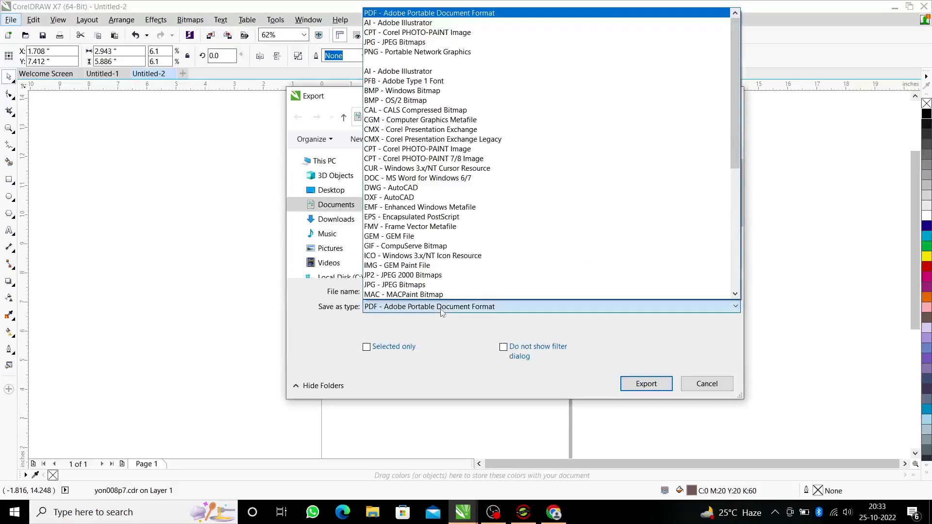
{"action": "type", "text": "plt"}
{"action": "left_click", "coordinate": [440, 311]}
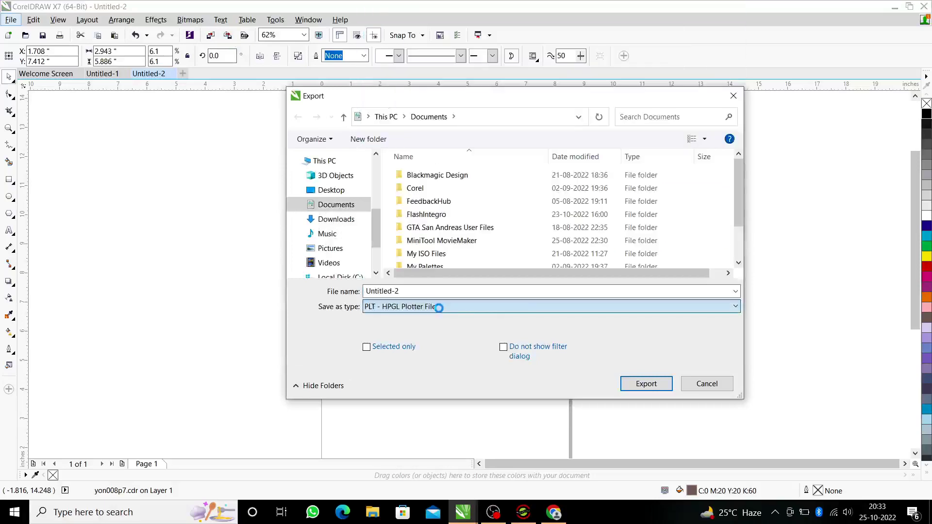
{"action": "left_click", "coordinate": [325, 217]}
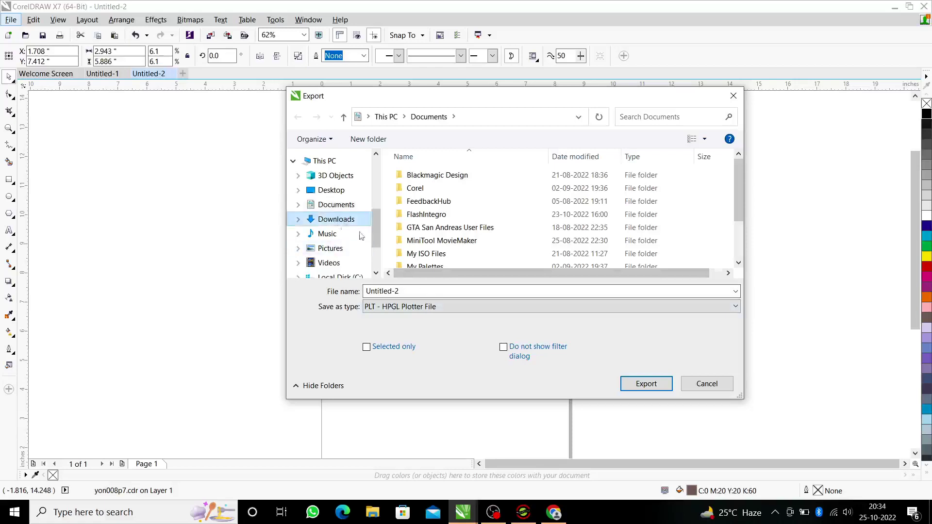
{"action": "key", "text": "BackSpace"}
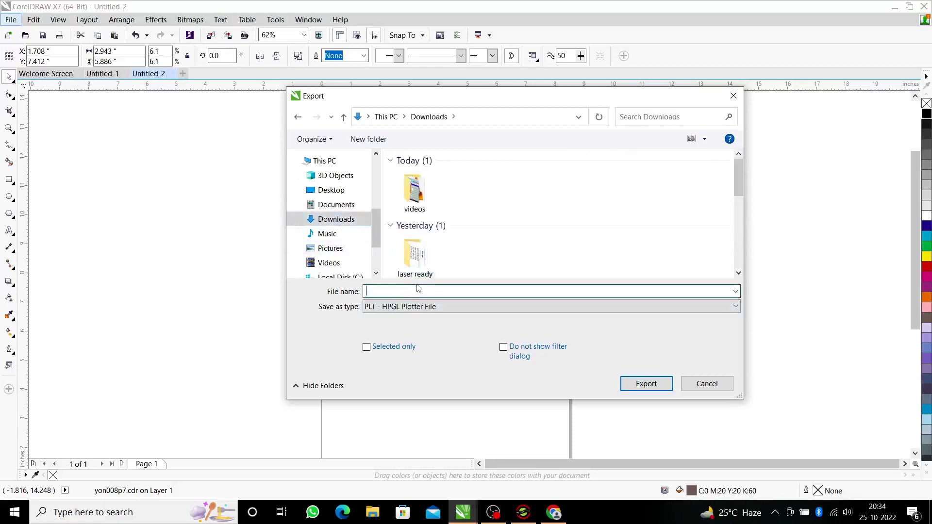
{"action": "left_click", "coordinate": [644, 385]}
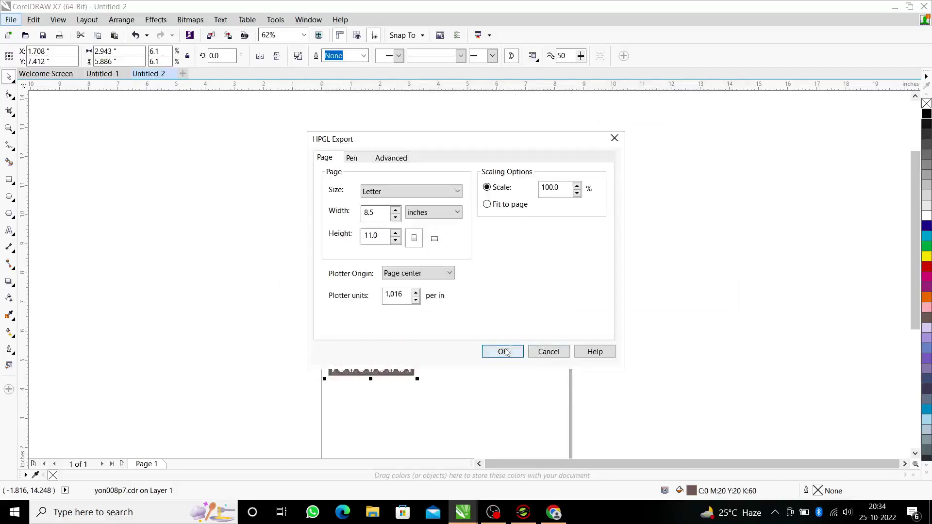
{"action": "left_click", "coordinate": [505, 351]}
Switch to Cutmachine and import 123.plt from Downloads.
{"action": "left_click", "coordinate": [530, 512]}
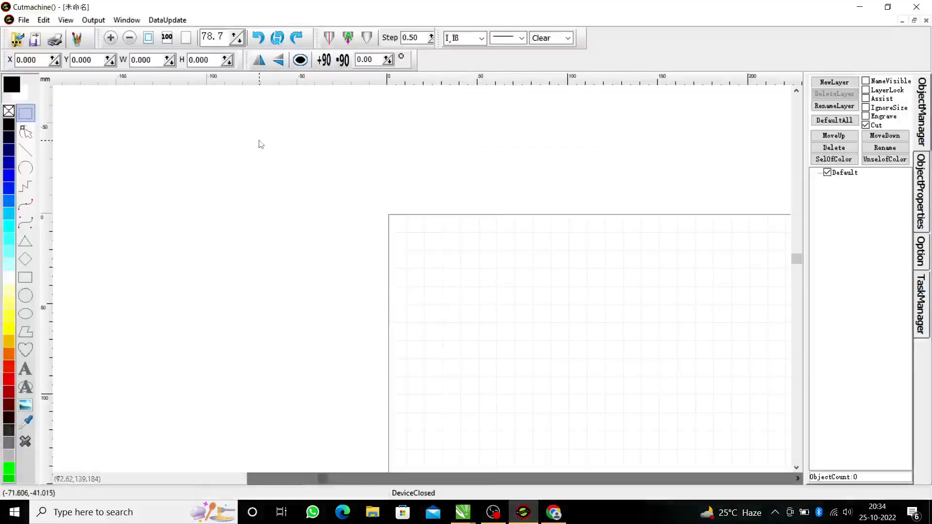
{"action": "left_click", "coordinate": [24, 37]}
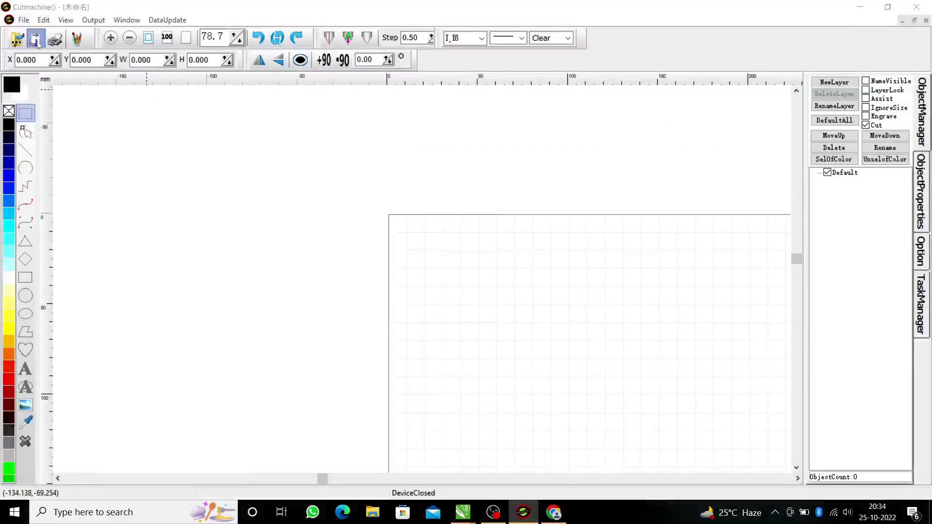
{"action": "left_click", "coordinate": [622, 296]}
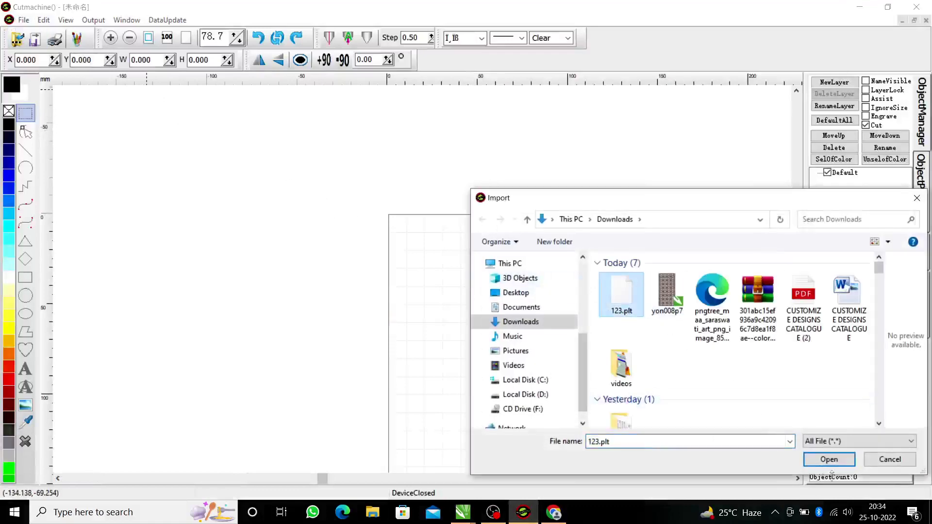
{"action": "left_click", "coordinate": [829, 459]}
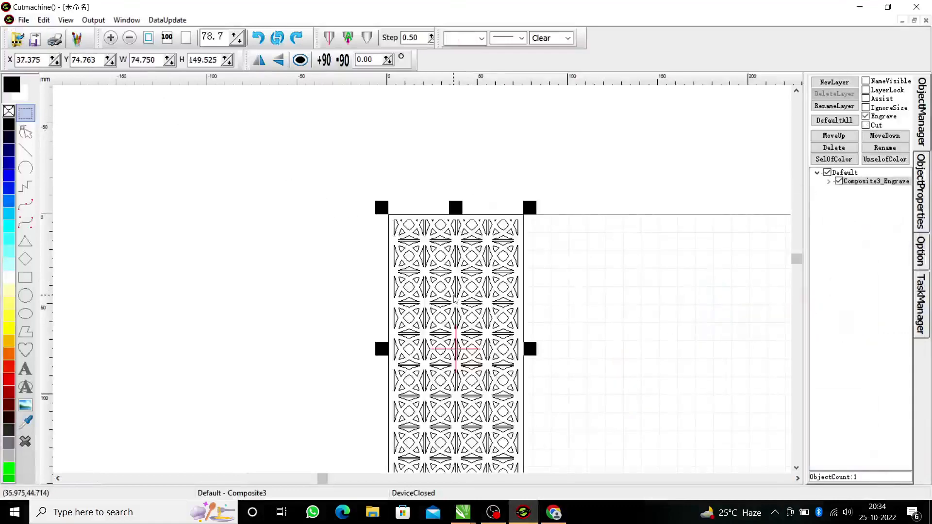
Fill the imported lattice panel with black and move it to about X 102, Y 74 mm.
{"action": "left_click", "coordinate": [8, 128]}
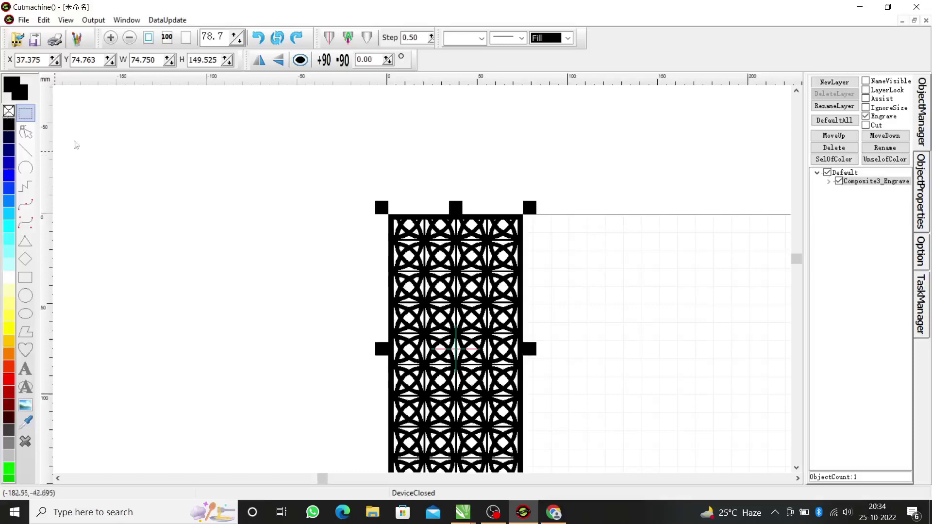
{"action": "left_click", "coordinate": [553, 239]}
{"action": "left_click_drag", "start_coordinate": [503, 287], "coordinate": [621, 287]}
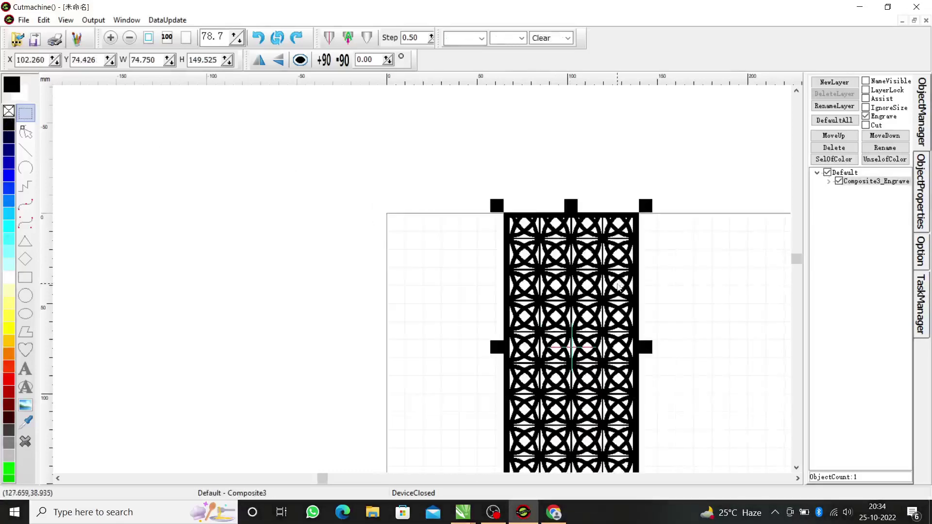
Inspect the black-filled lattice up close, remove its fill and give it a black outline.
{"action": "scroll", "coordinate": [661, 244], "scroll_direction": "up", "scroll_amount": 5}
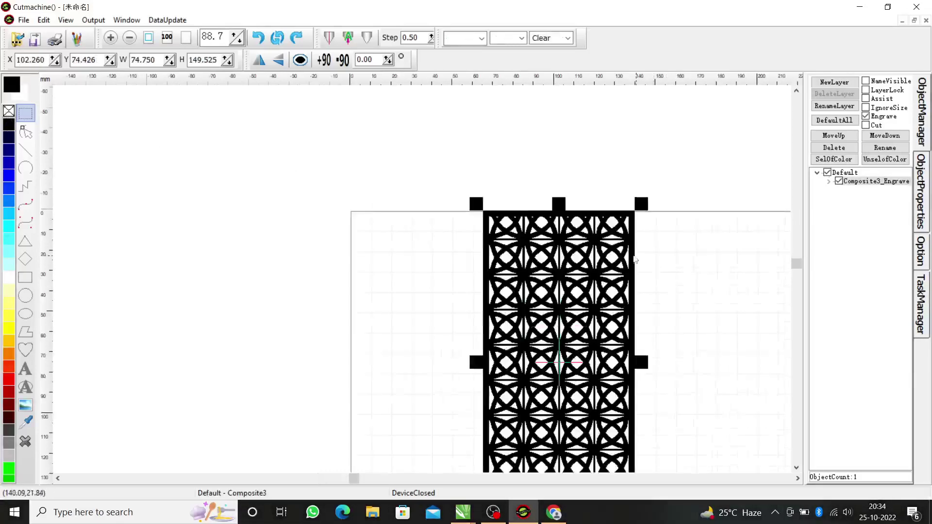
{"action": "scroll", "coordinate": [574, 173], "scroll_direction": "up", "scroll_amount": 4}
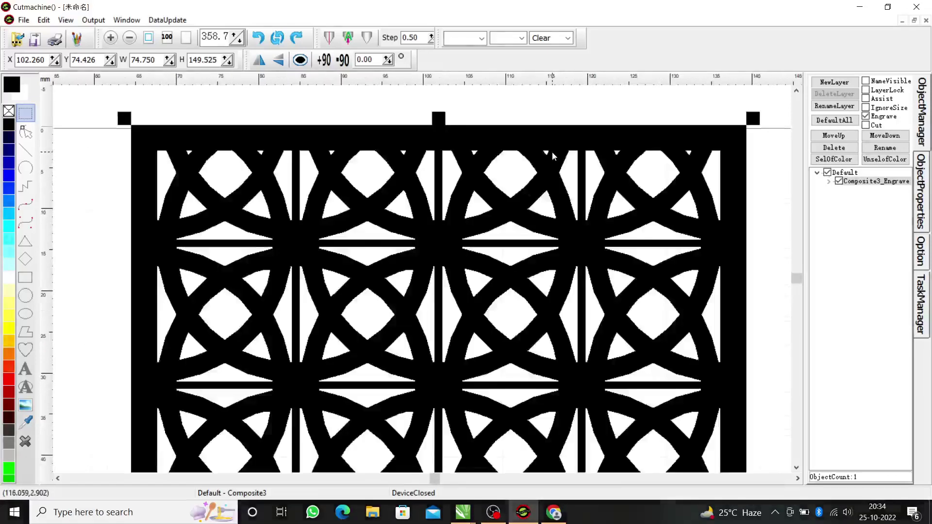
{"action": "scroll", "coordinate": [563, 190], "scroll_direction": "down", "scroll_amount": 3}
{"action": "scroll", "coordinate": [563, 191], "scroll_direction": "down", "scroll_amount": 5}
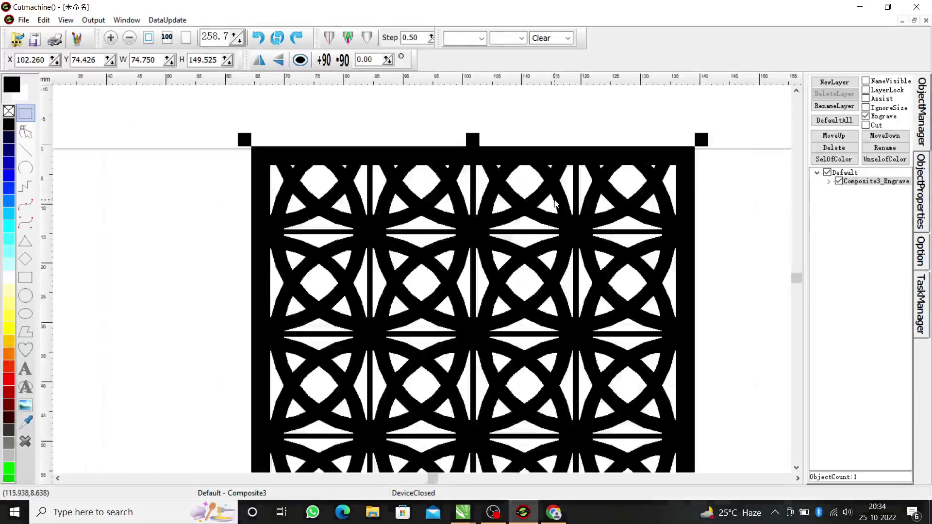
{"action": "left_click", "coordinate": [9, 111]}
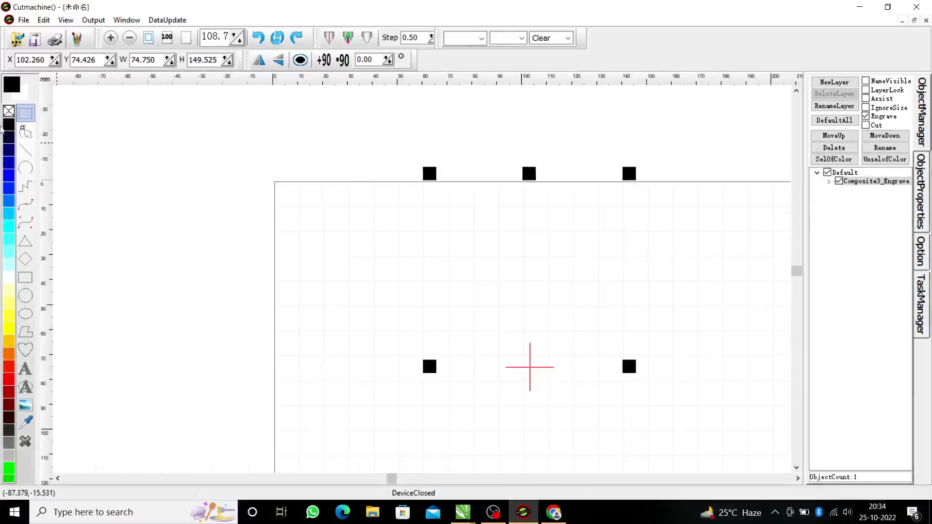
{"action": "left_click", "coordinate": [8, 127]}
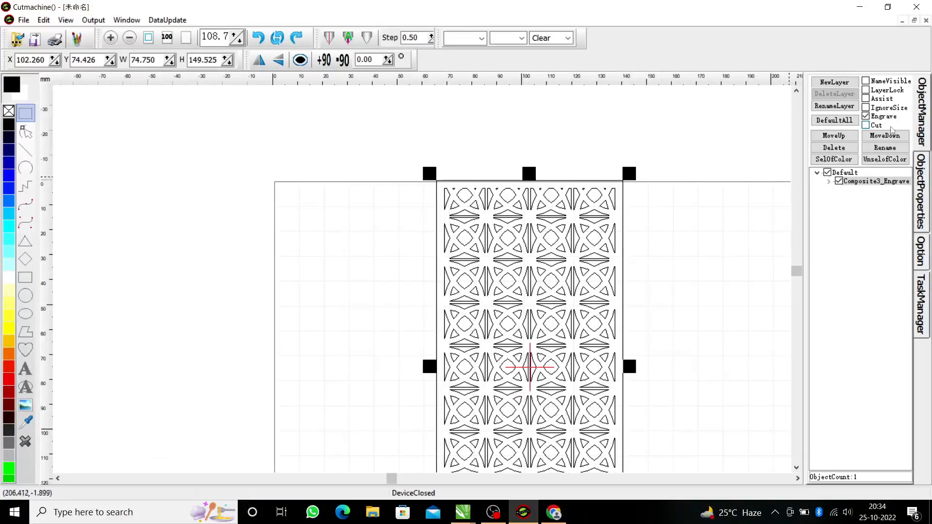
Set the lattice panel and its child objects to Cut instead of Engrave, and move it to about X 41, Y 76 mm.
{"action": "left_click", "coordinate": [884, 127]}
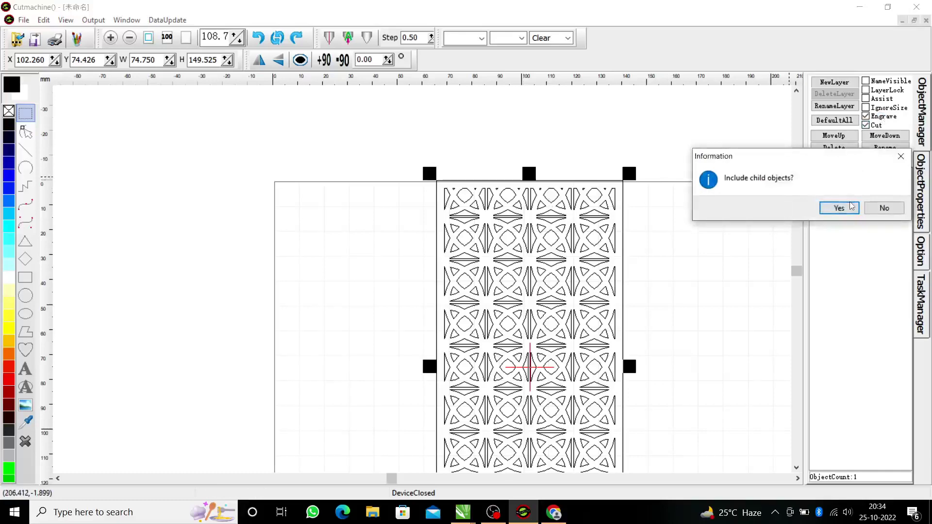
{"action": "key", "text": "Return"}
{"action": "left_click", "coordinate": [883, 117]}
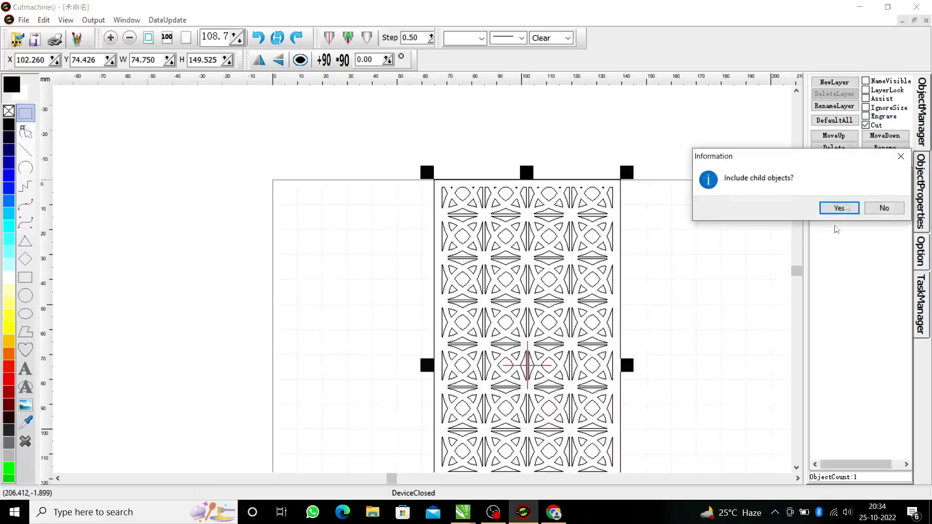
{"action": "left_click", "coordinate": [839, 208]}
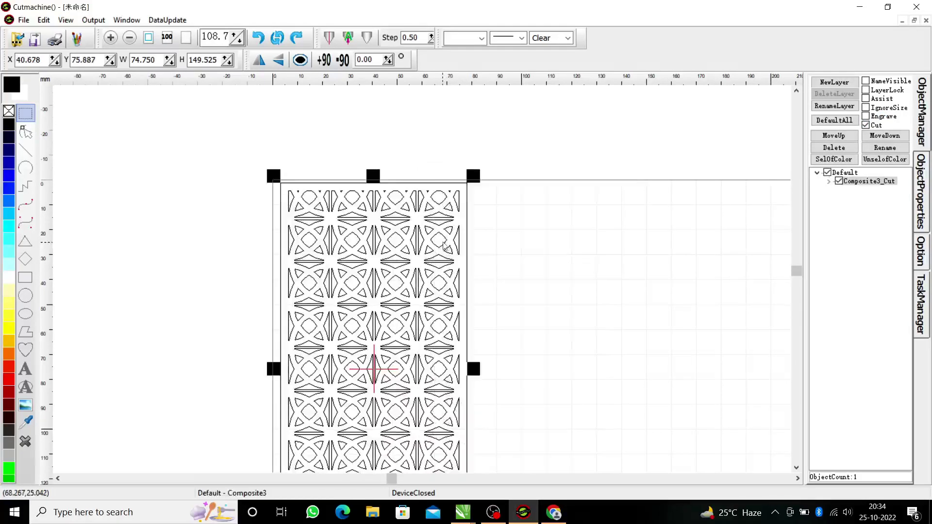
{"action": "left_click", "coordinate": [568, 253]}
{"action": "key", "text": "ctrl+a"}
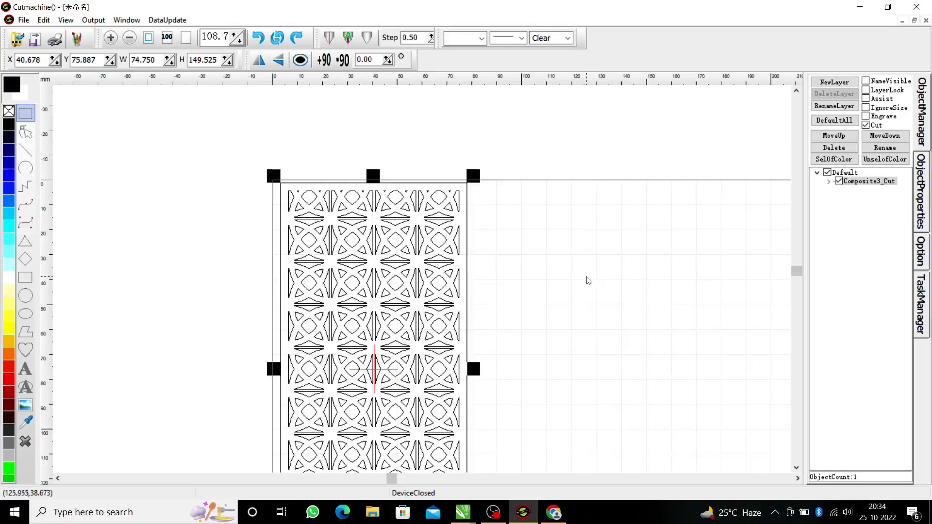
{"action": "left_click", "coordinate": [569, 267]}
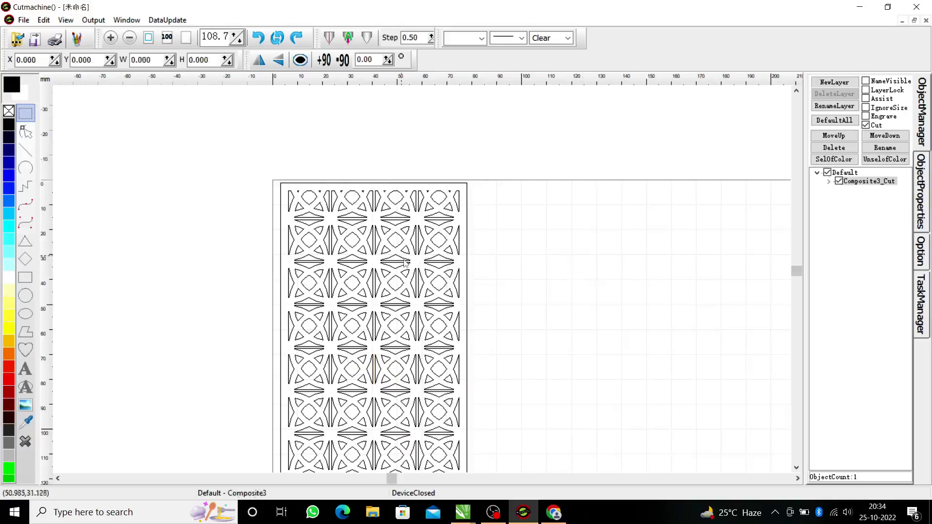
{"action": "left_click", "coordinate": [375, 363]}
{"action": "scroll", "coordinate": [388, 369], "scroll_direction": "down", "scroll_amount": 3}
{"action": "scroll", "coordinate": [402, 318], "scroll_direction": "up", "scroll_amount": 1}
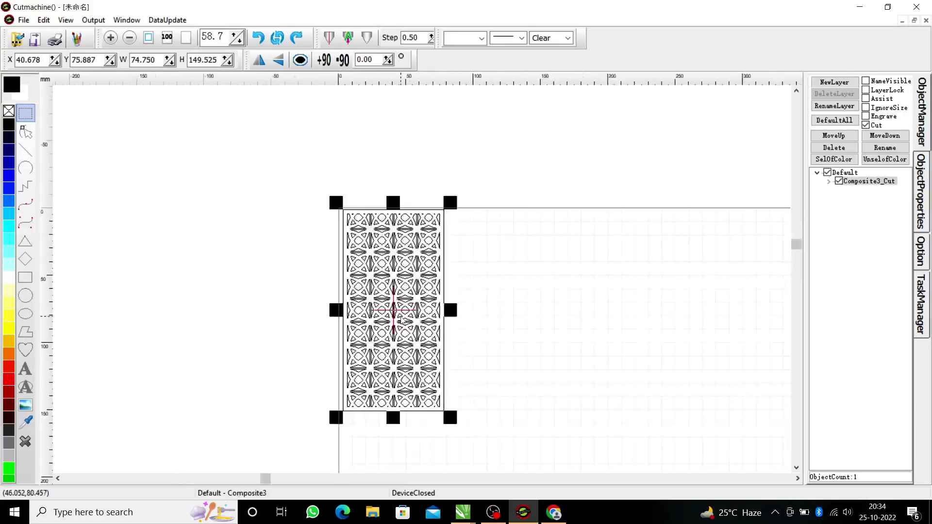
{"action": "left_click", "coordinate": [501, 292]}
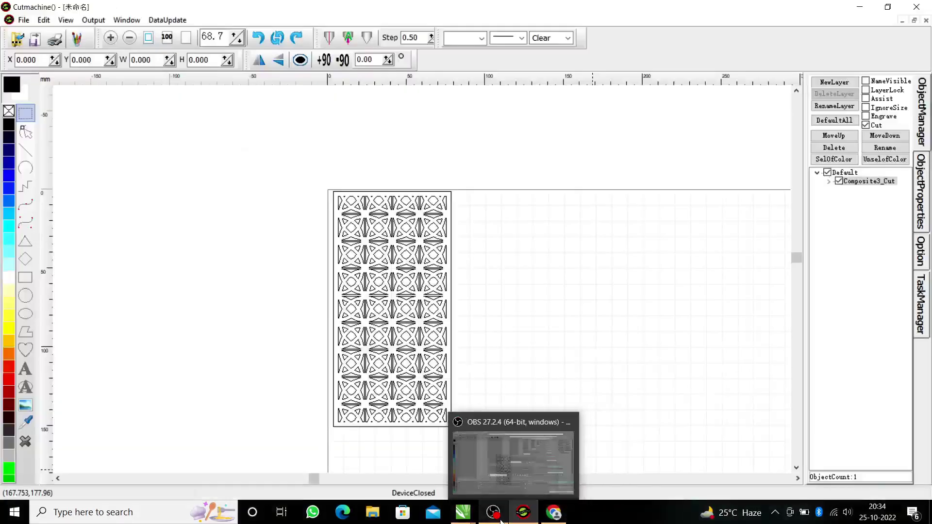
Switch to CorelDRAW and delete the lattice panel from the page.
{"action": "mouse_move", "coordinate": [463, 512]}
{"action": "left_click", "coordinate": [499, 480]}
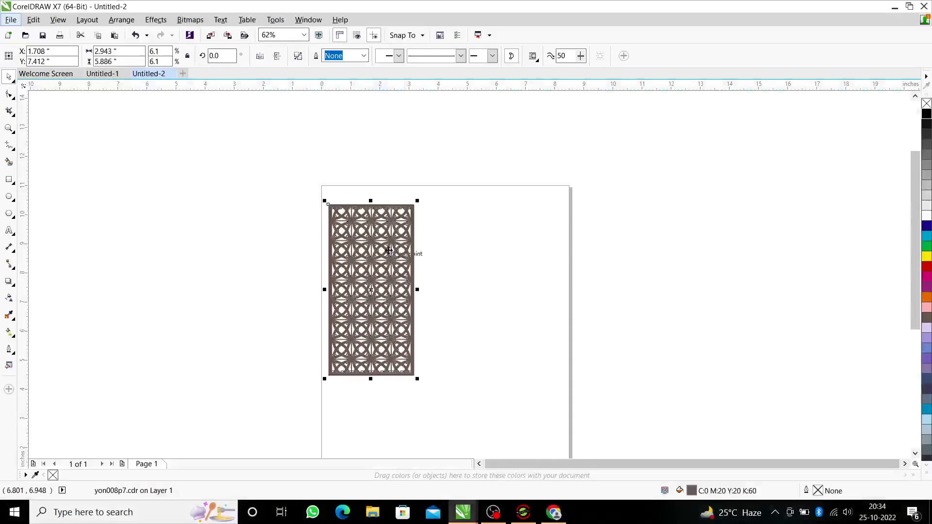
{"action": "key", "text": "Delete"}
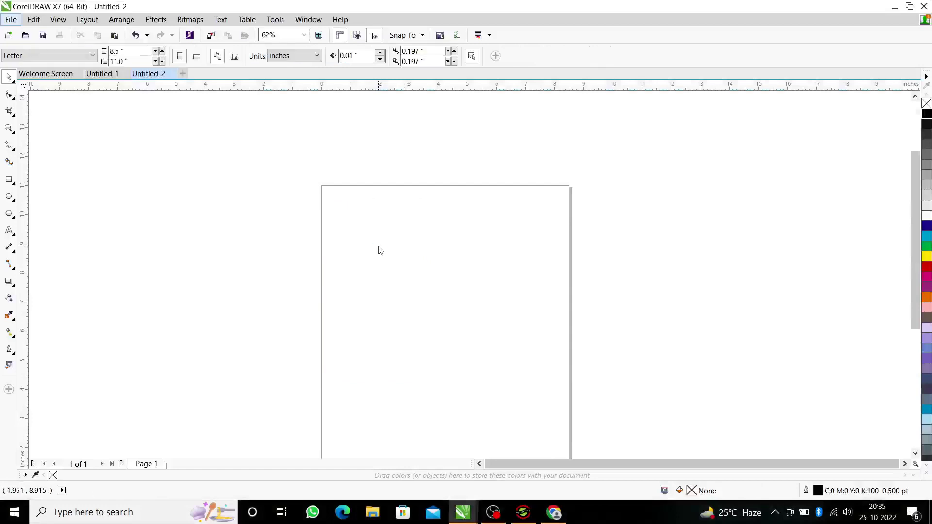
Import frame3 from the laser ready files folder in Downloads and place it near the page's upper-left corner.
{"action": "key", "text": "ctrl+i"}
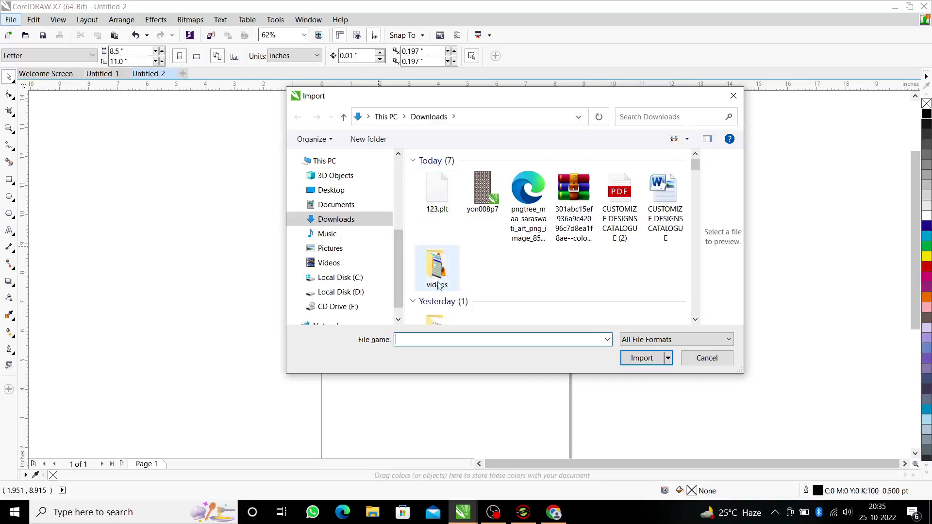
{"action": "scroll", "coordinate": [439, 223], "scroll_direction": "down", "scroll_amount": 3}
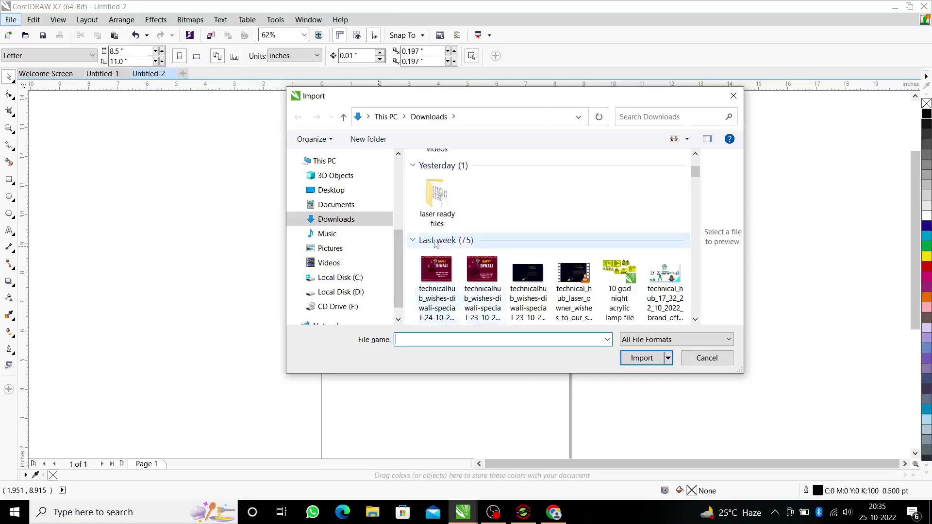
{"action": "left_click", "coordinate": [441, 222]}
{"action": "double_click", "coordinate": [441, 222]}
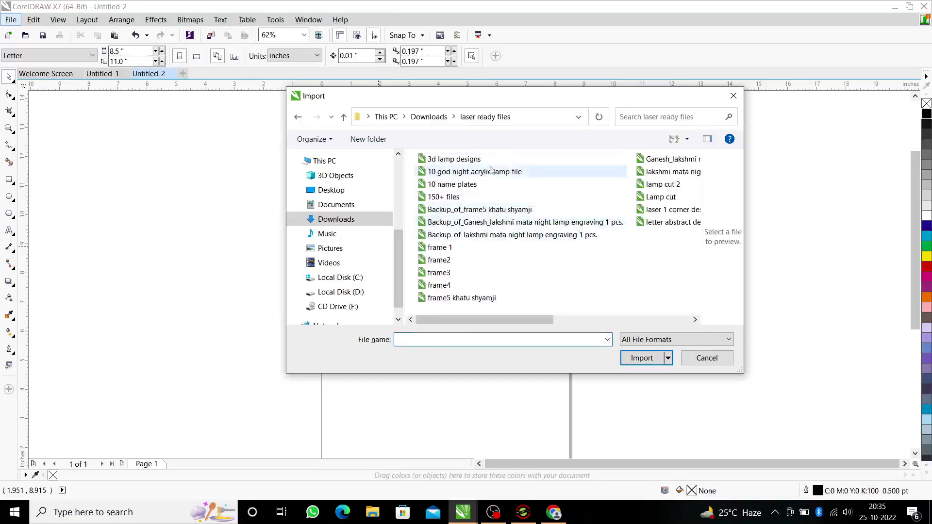
{"action": "left_click", "coordinate": [440, 260]}
{"action": "left_click", "coordinate": [439, 285], "text": "shift"}
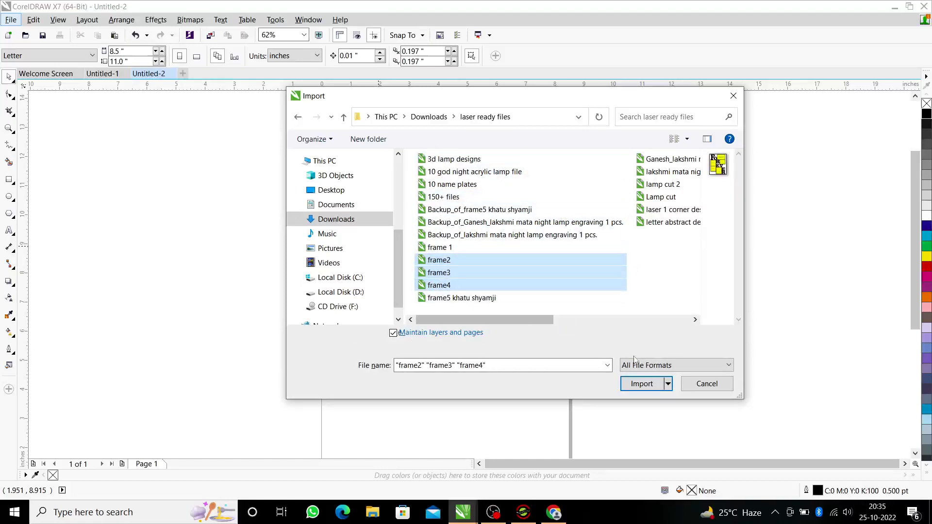
{"action": "left_click", "coordinate": [454, 274]}
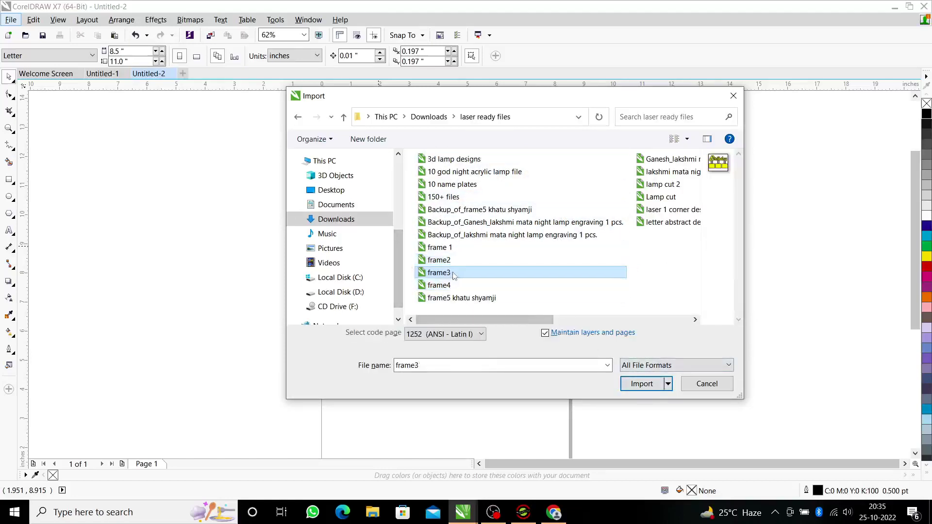
{"action": "left_click", "coordinate": [640, 383]}
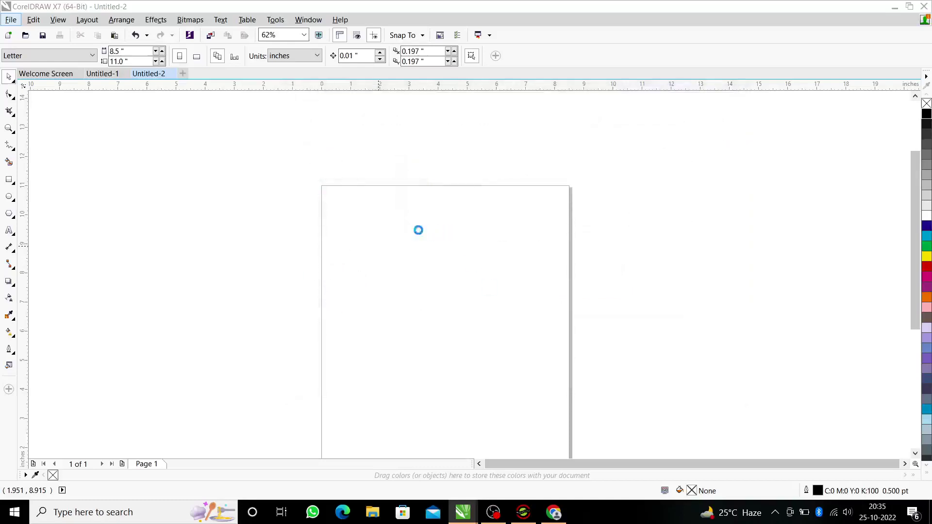
{"action": "left_click", "coordinate": [364, 219]}
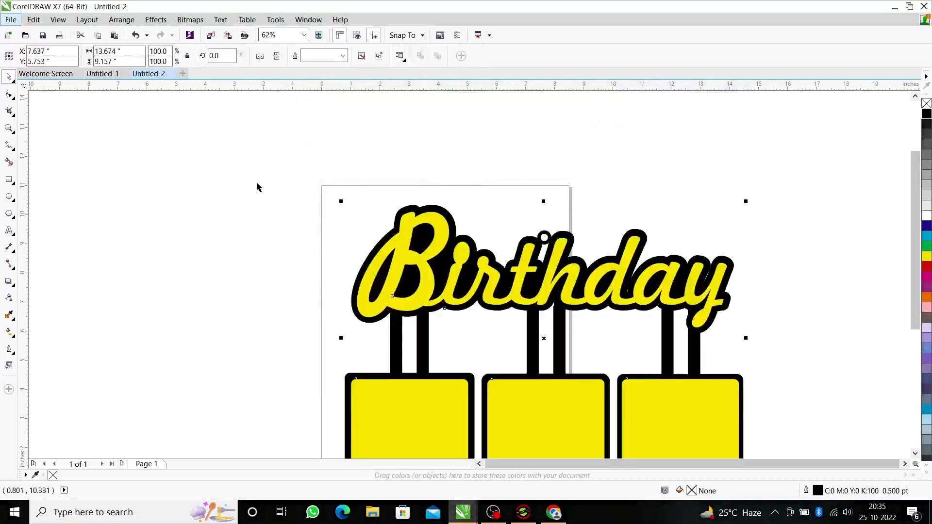
Look over the imported Birthday frame and ungroup it into separate objects.
{"action": "left_click", "coordinate": [365, 221]}
{"action": "scroll", "coordinate": [367, 221], "scroll_direction": "down", "scroll_amount": 3}
{"action": "scroll", "coordinate": [378, 280], "scroll_direction": "up", "scroll_amount": 4}
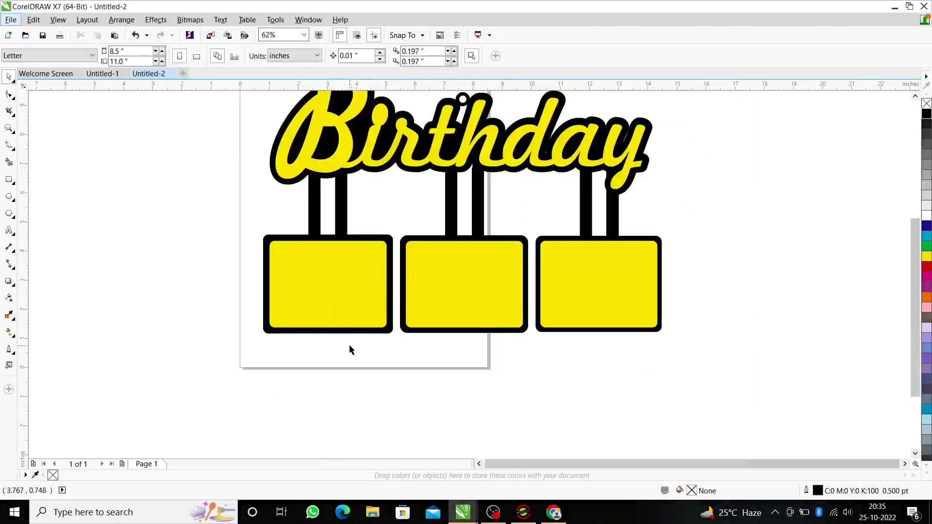
{"action": "scroll", "coordinate": [350, 349], "scroll_direction": "down", "scroll_amount": 4}
{"action": "left_click", "coordinate": [524, 319]}
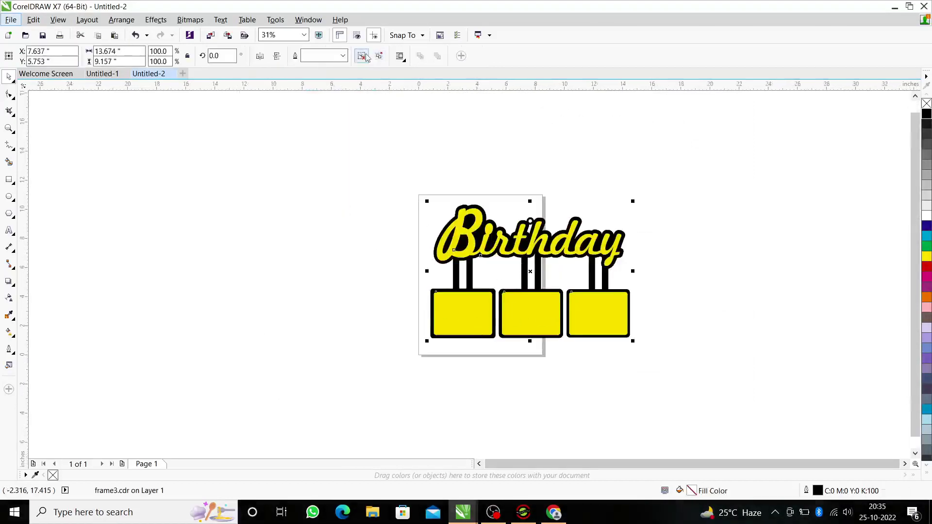
{"action": "key", "text": "Escape"}
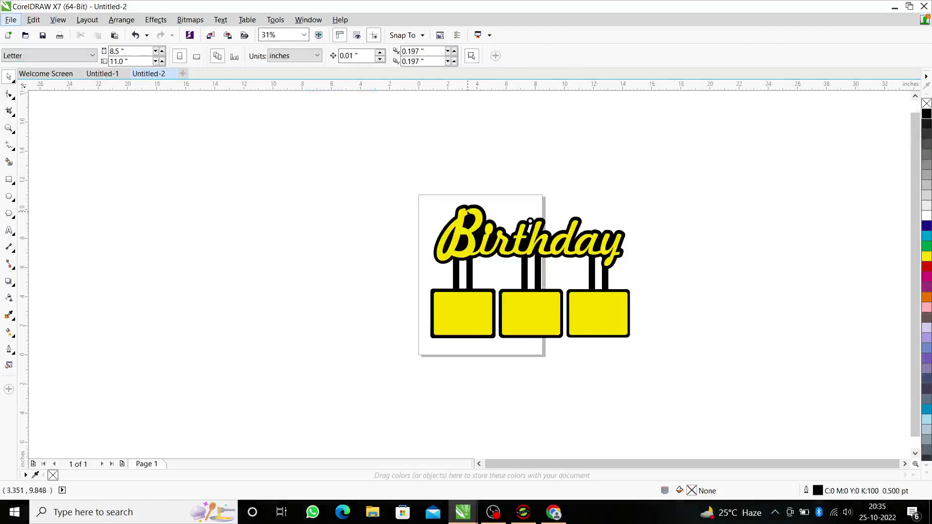
Fill the yellow Birthday lettering red and move it off the black backing toward the outside of the page.
{"action": "left_click", "coordinate": [478, 217]}
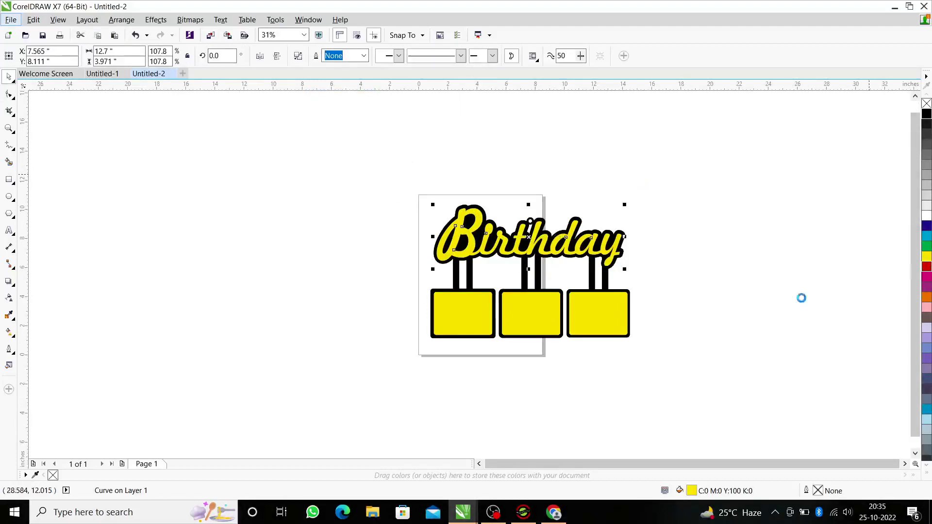
{"action": "key", "text": "Escape"}
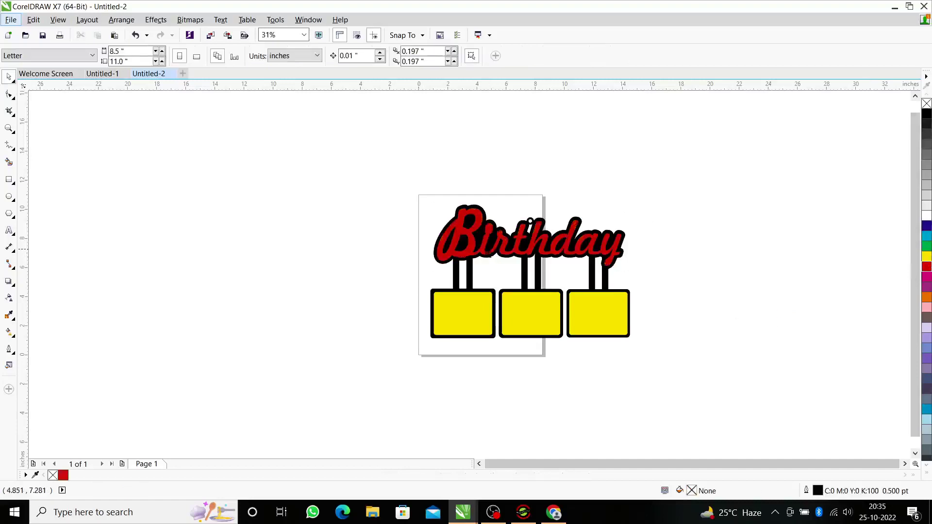
{"action": "left_click_drag", "start_coordinate": [527, 242], "coordinate": [359, 231]}
{"action": "left_click", "coordinate": [530, 220]}
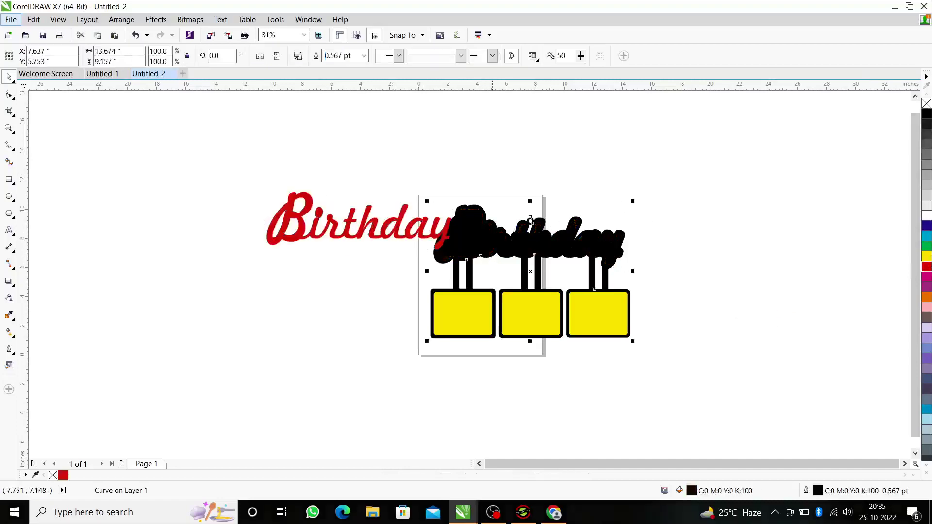
Try moving the three yellow rectangles off the black backing to separate spots below the frame.
{"action": "left_click", "coordinate": [533, 313]}
{"action": "left_click_drag", "start_coordinate": [533, 313], "coordinate": [457, 382]}
{"action": "left_click_drag", "start_coordinate": [445, 324], "coordinate": [312, 360]}
{"action": "left_click_drag", "start_coordinate": [623, 351], "coordinate": [623, 425]}
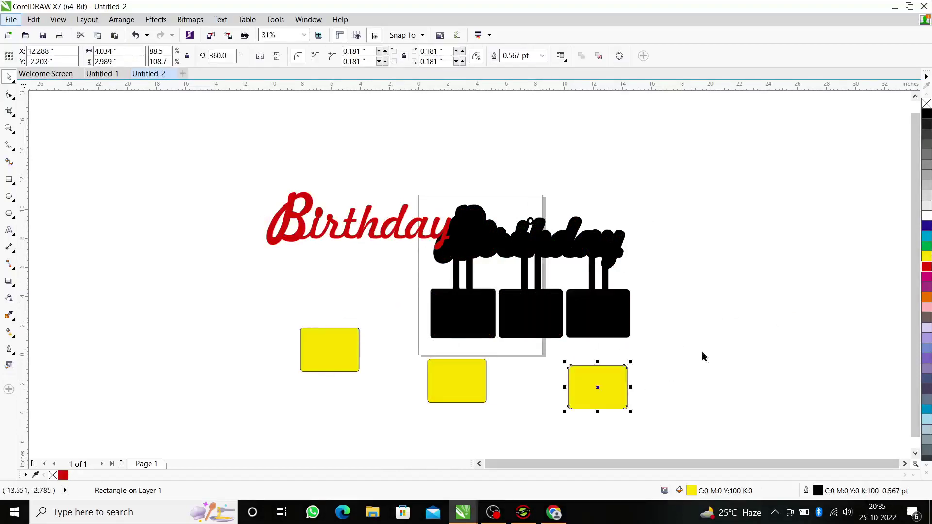
Undo the moves of the three yellow rectangles.
{"action": "key", "text": "ctrl+z"}
{"action": "key", "text": "ctrl+z"}
{"action": "key", "text": "ctrl+z"}
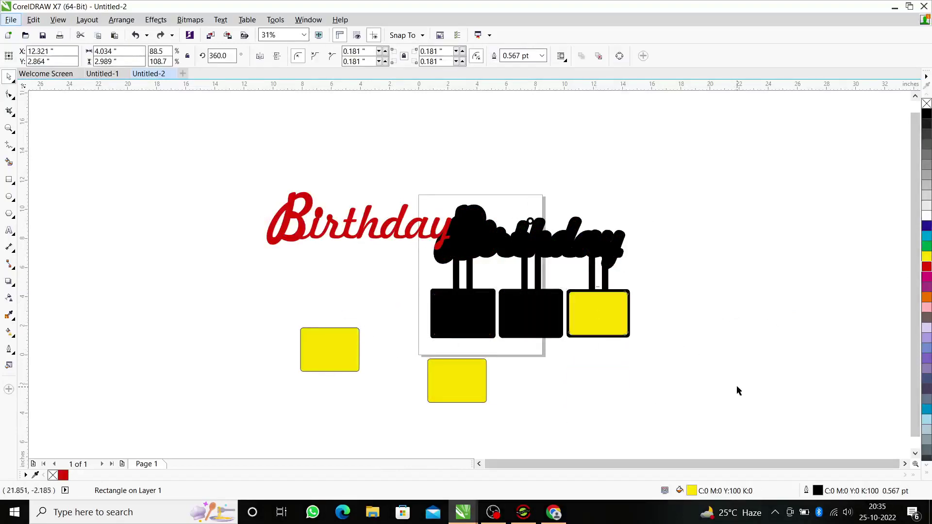
{"action": "left_click", "coordinate": [584, 385]}
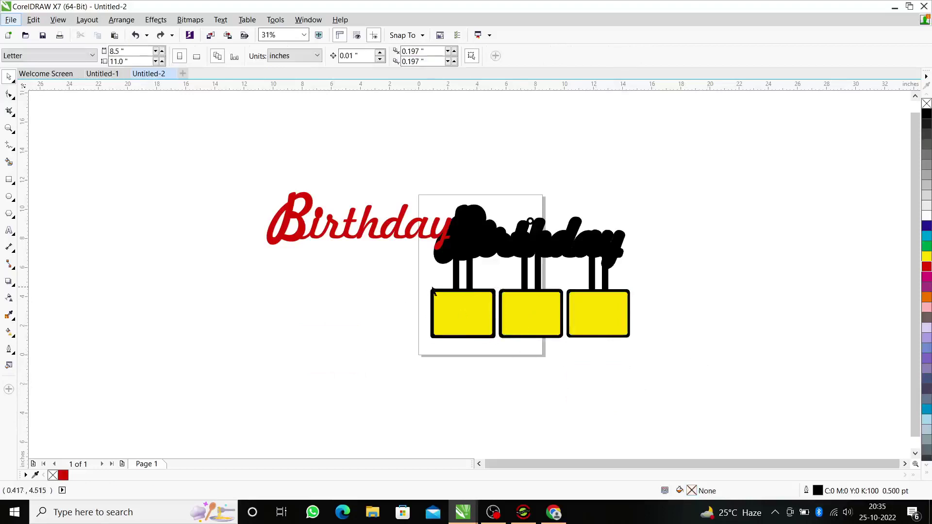
Move the red Birthday lettering back onto the black backing, nudging it to about X 7.678, Y 8.152 in.
{"action": "left_click", "coordinate": [378, 226]}
{"action": "left_click_drag", "start_coordinate": [359, 221], "coordinate": [532, 237]}
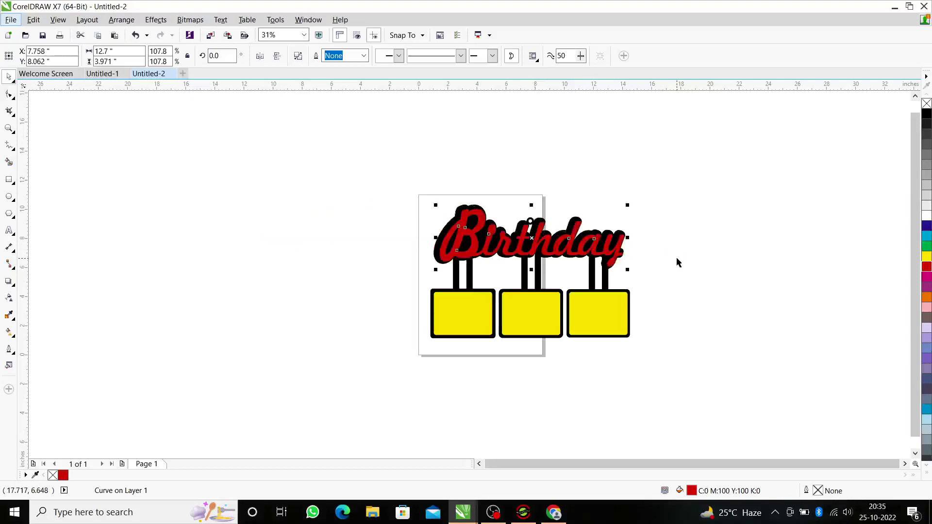
{"action": "key", "text": "Up"}
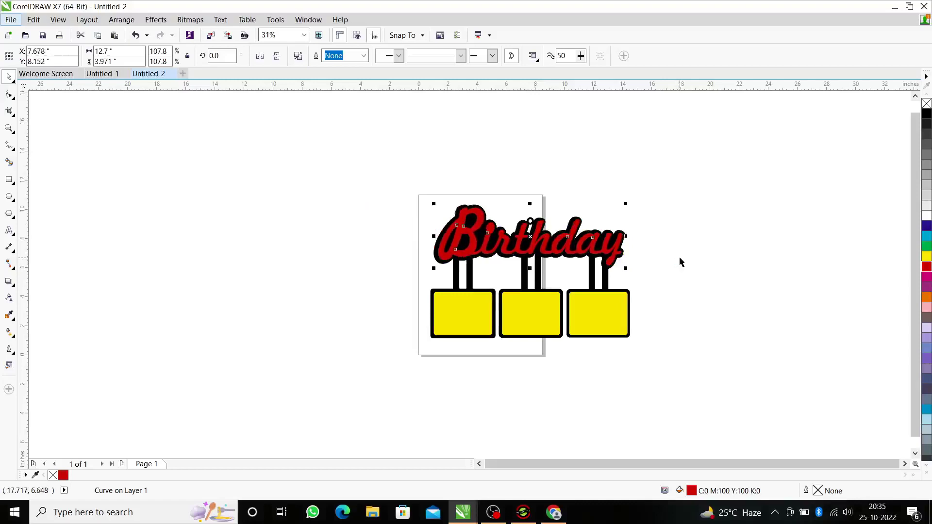
{"action": "left_click", "coordinate": [687, 258]}
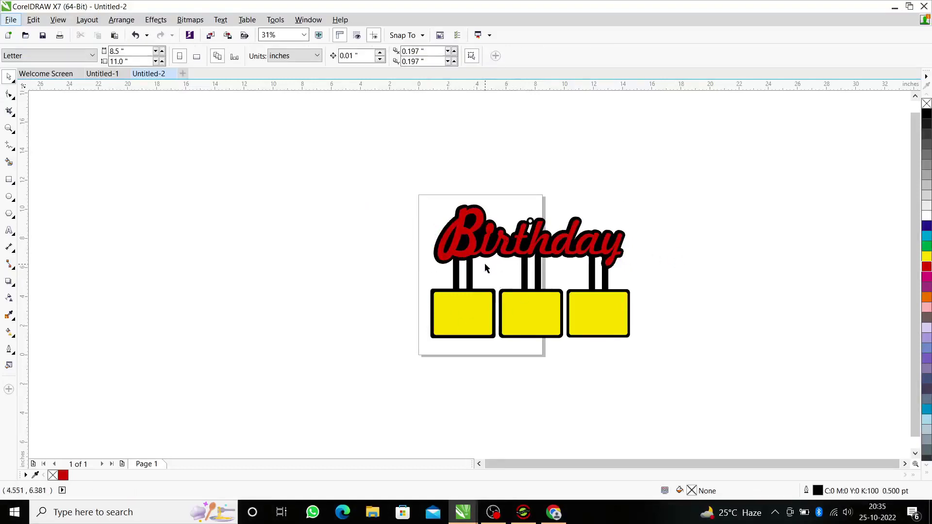
Move the red lettering off the left side of the page and the three yellow rectangles together to the right of the frame.
{"action": "left_click_drag", "start_coordinate": [492, 258], "coordinate": [292, 251]}
{"action": "left_click", "coordinate": [473, 314]}
{"action": "left_click", "coordinate": [549, 312], "text": "shift"}
{"action": "left_click", "coordinate": [598, 313], "text": "shift"}
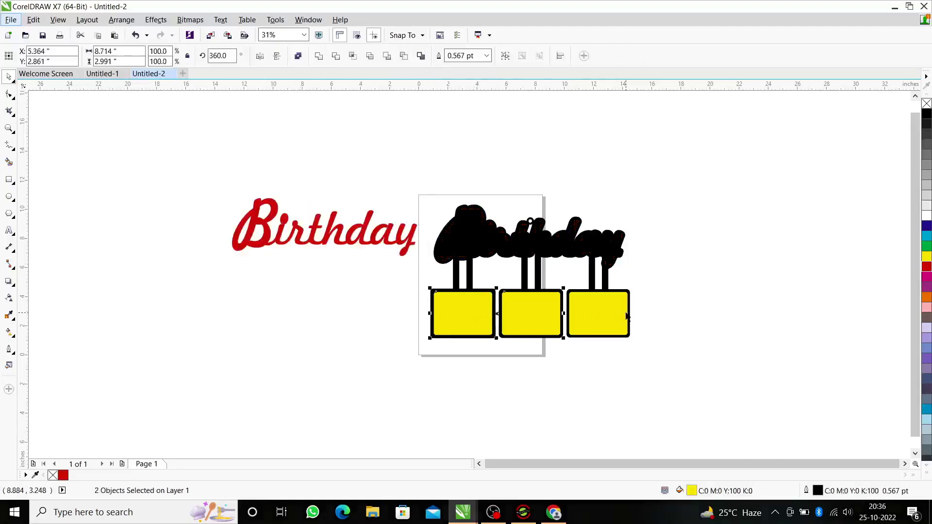
{"action": "left_click_drag", "start_coordinate": [533, 314], "coordinate": [803, 266]}
{"action": "left_click", "coordinate": [683, 234]}
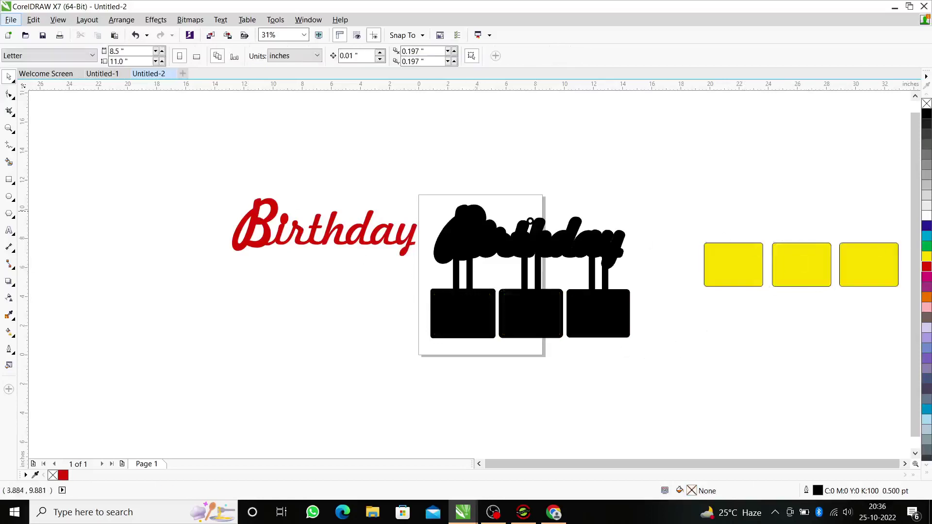
Examine the separated red lettering and the black backing shape by selecting each in turn.
{"action": "left_click", "coordinate": [353, 231]}
{"action": "left_click", "coordinate": [530, 221]}
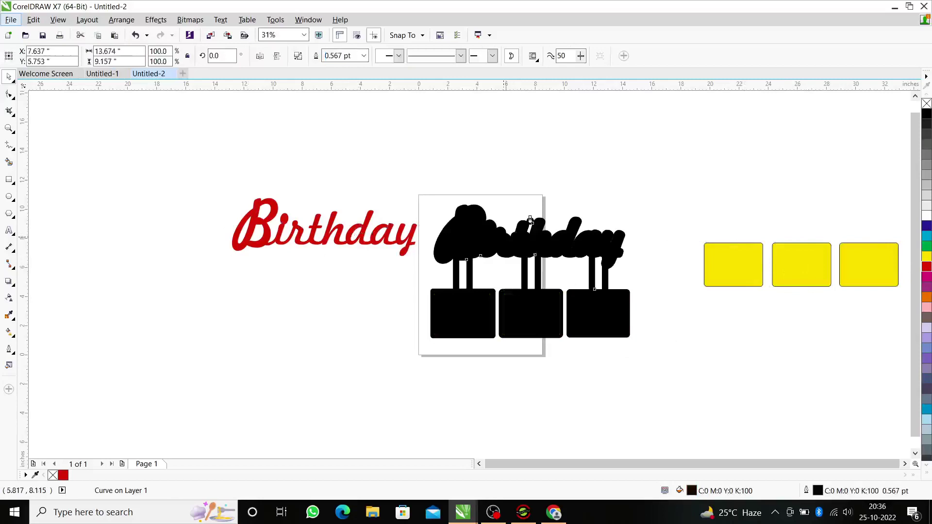
{"action": "left_click", "coordinate": [357, 233]}
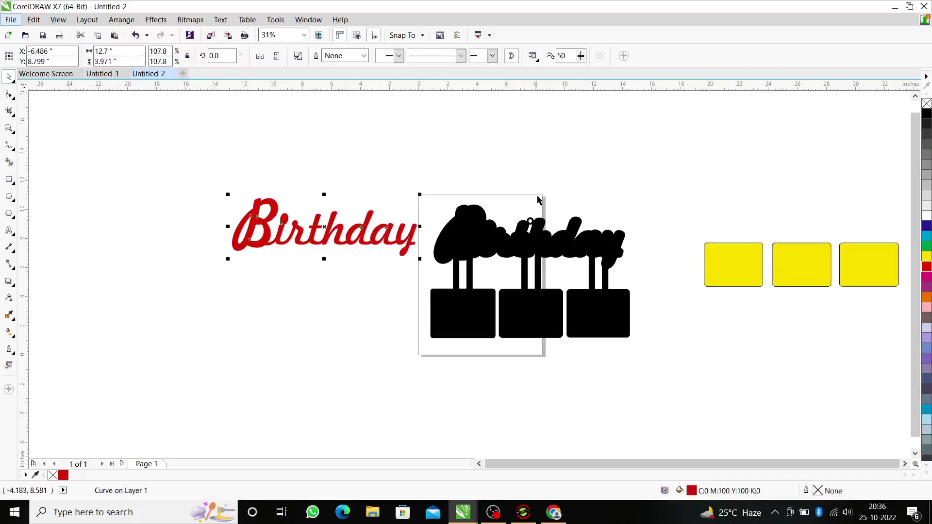
{"action": "left_click", "coordinate": [448, 179]}
{"action": "left_click_drag", "start_coordinate": [420, 183], "coordinate": [625, 386]}
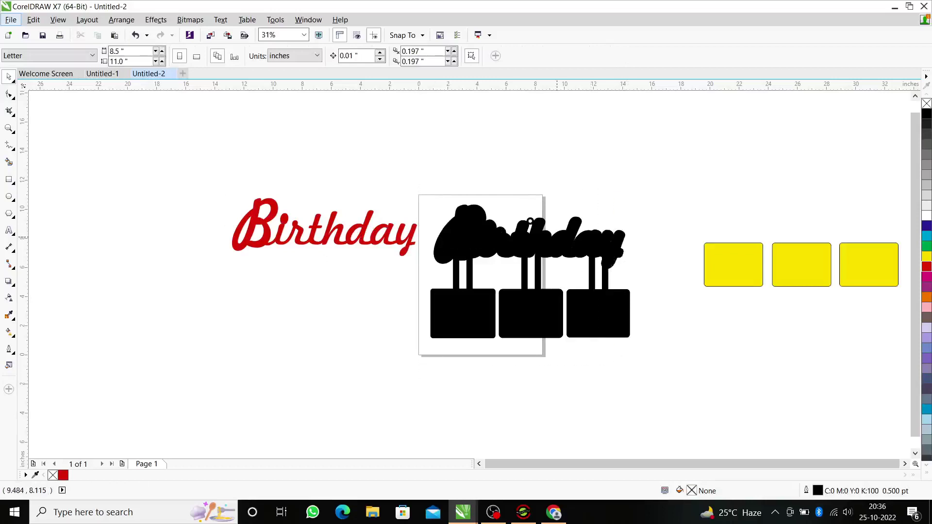
{"action": "mouse_move", "coordinate": [532, 521]}
{"action": "left_click", "coordinate": [509, 258]}
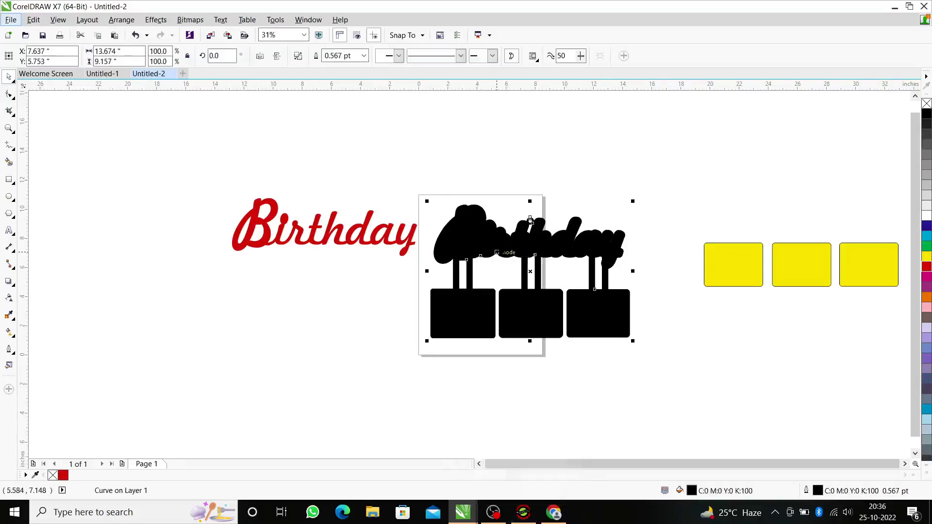
{"action": "left_click", "coordinate": [392, 190]}
Place the Birthday lettering back on the black backing at about X 7.66, Y 8.057 in and fill it Sky Blue.
{"action": "left_click", "coordinate": [388, 238]}
{"action": "left_click_drag", "start_coordinate": [339, 228], "coordinate": [531, 238]}
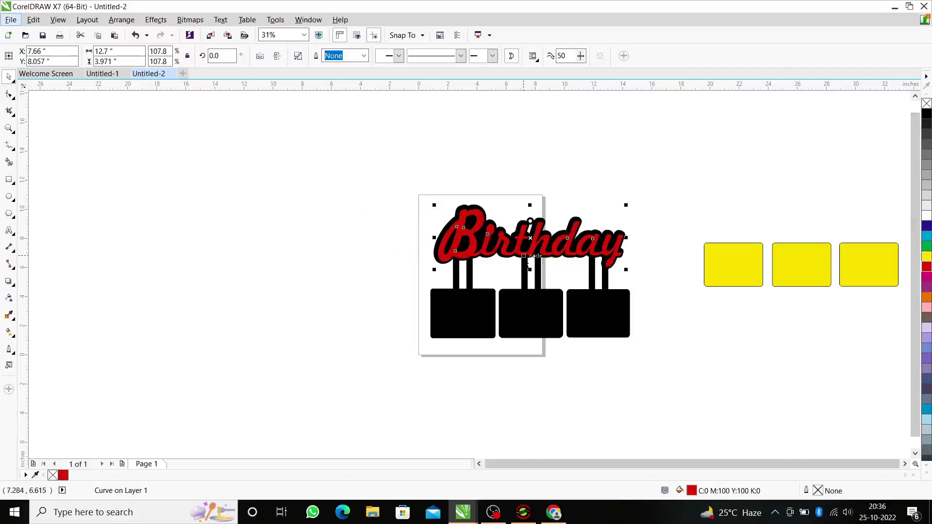
{"action": "left_click", "coordinate": [927, 288]}
{"action": "left_click", "coordinate": [927, 409]}
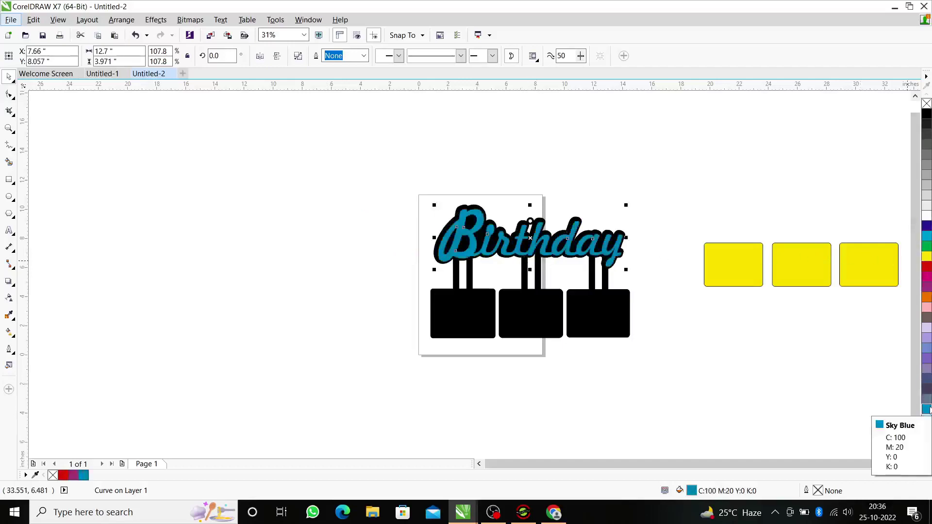
{"action": "left_click_drag", "start_coordinate": [531, 246], "coordinate": [531, 250]}
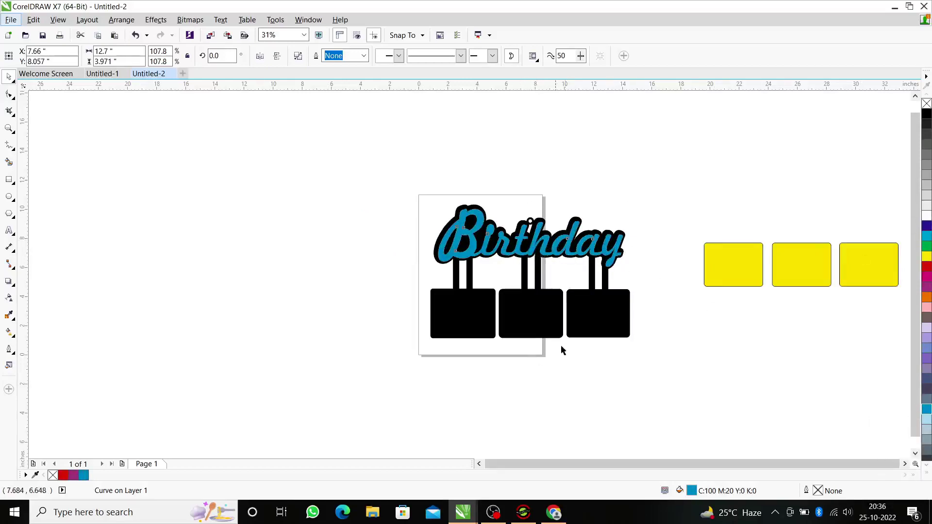
{"action": "left_click", "coordinate": [572, 377]}
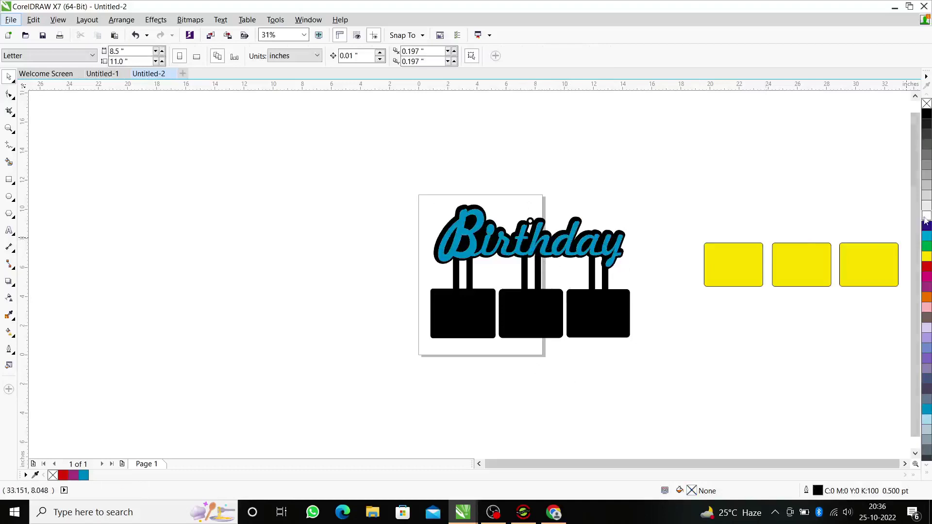
Fill the Birthday lettering on the black backing with white.
{"action": "left_click", "coordinate": [925, 219]}
{"action": "left_click", "coordinate": [478, 318]}
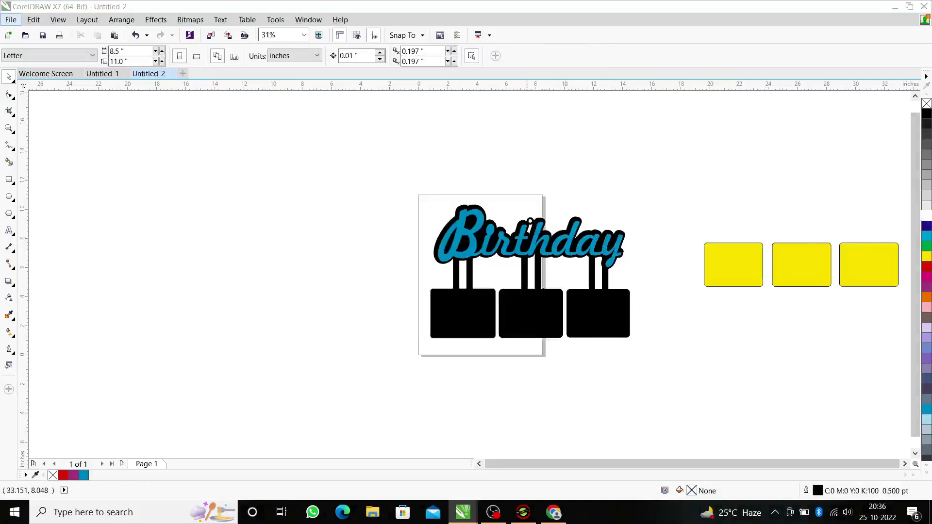
{"action": "left_click", "coordinate": [530, 221]}
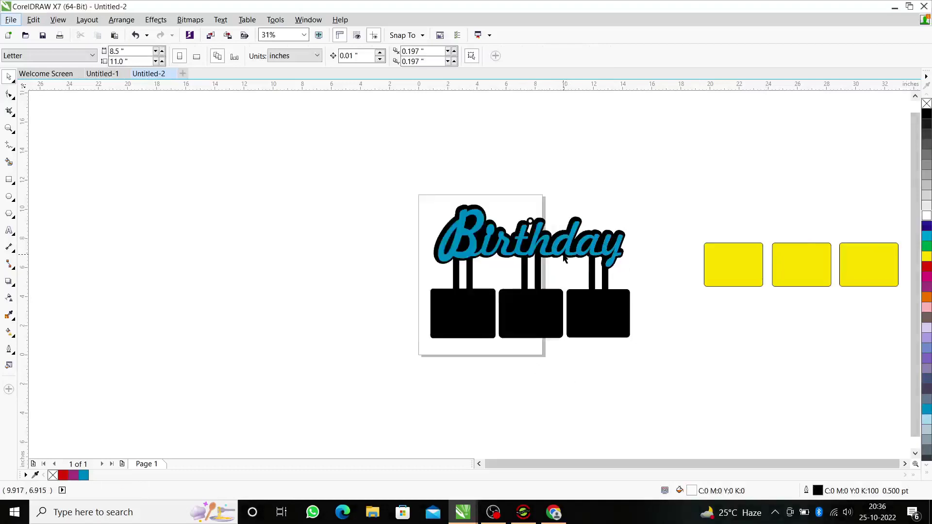
{"action": "left_click", "coordinate": [650, 277]}
{"action": "key", "text": "Tab"}
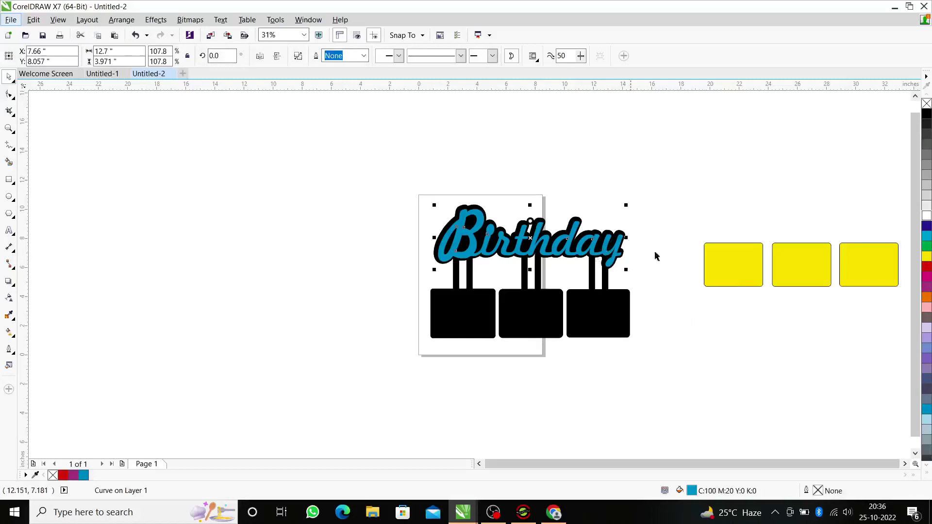
{"action": "left_click", "coordinate": [926, 216]}
{"action": "left_click", "coordinate": [693, 349]}
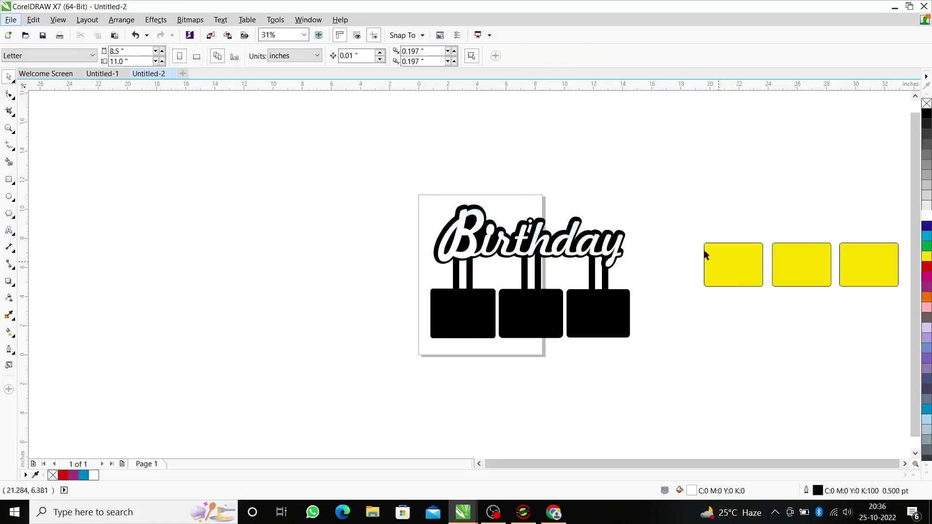
Select the three yellow rectangles beside the frame and delete them.
{"action": "left_click_drag", "start_coordinate": [683, 221], "coordinate": [903, 311]}
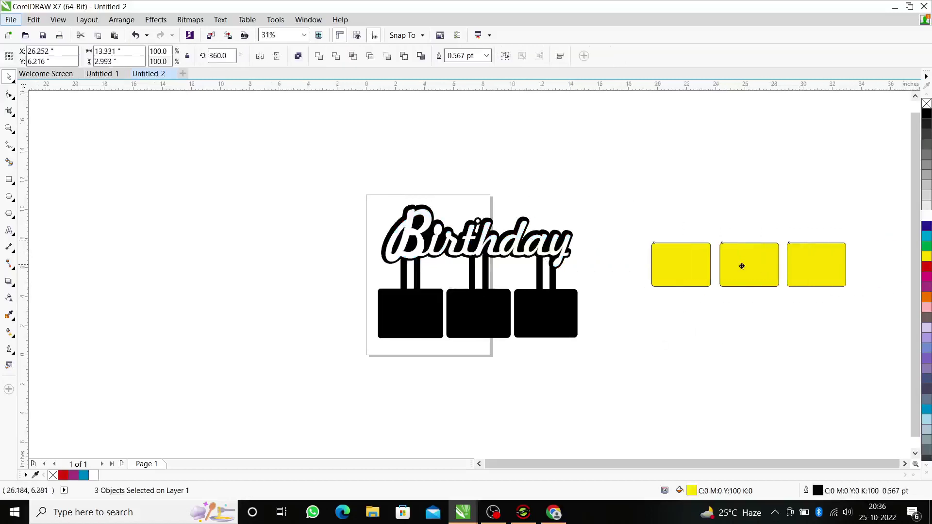
{"action": "mouse_move", "coordinate": [741, 265]}
{"action": "left_mouse_down"}
{"action": "mouse_move", "coordinate": [467, 321]}
{"action": "mouse_move", "coordinate": [723, 267]}
{"action": "left_mouse_up"}
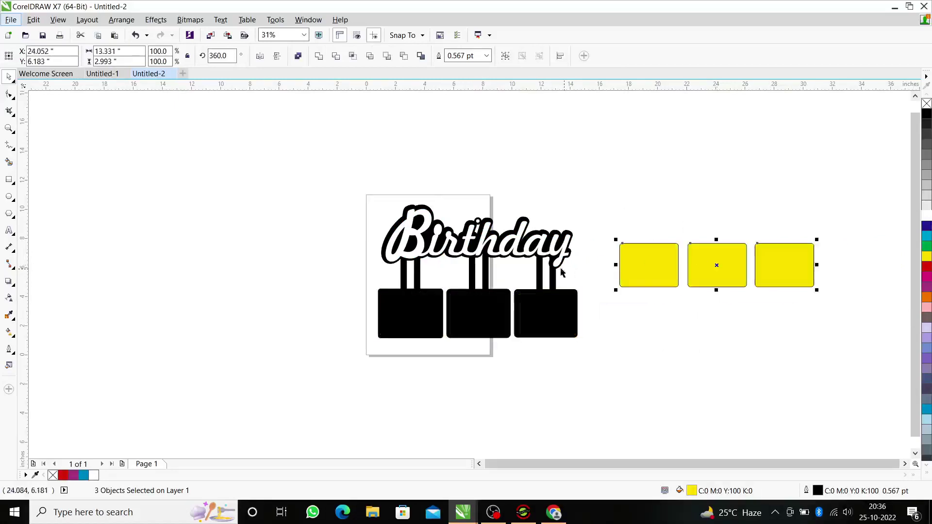
{"action": "key", "text": "Delete"}
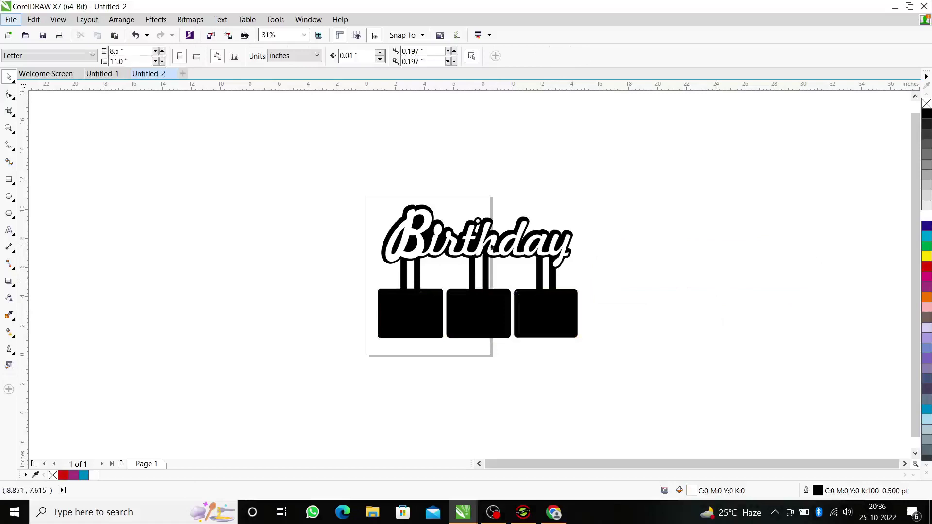
Move the Birthday lettering off the black backing to about X -7.461, Y 9.591 in and fill it red.
{"action": "left_click_drag", "start_coordinate": [488, 240], "coordinate": [310, 191]}
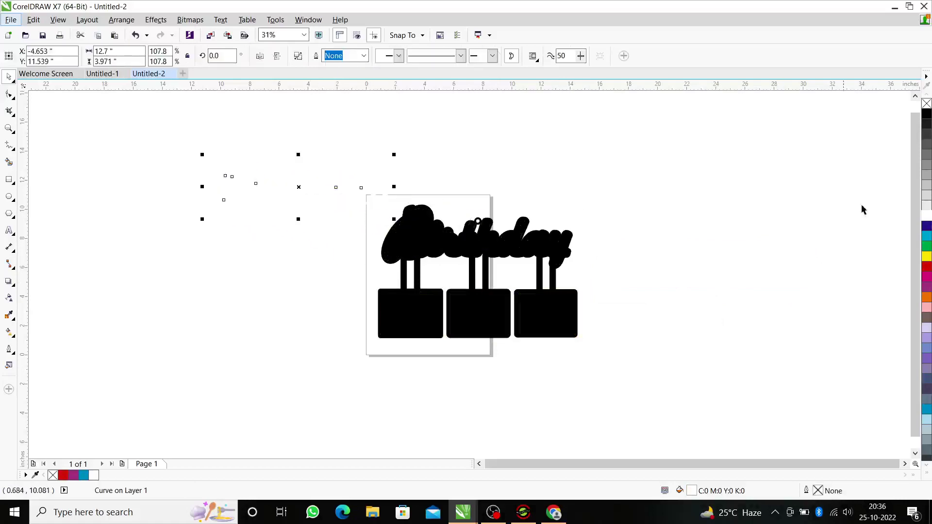
{"action": "left_click", "coordinate": [926, 266]}
{"action": "left_click", "coordinate": [863, 289]}
{"action": "left_click", "coordinate": [477, 219]}
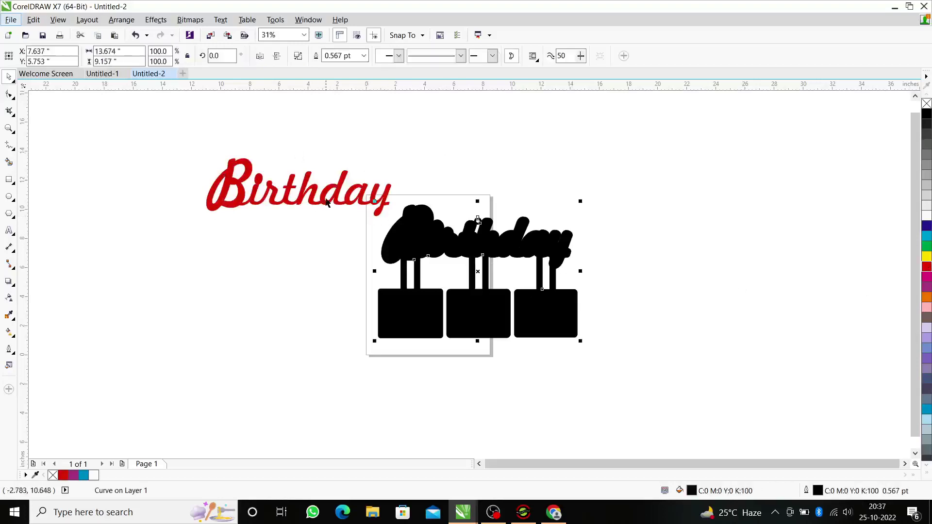
{"action": "left_click_drag", "start_coordinate": [338, 204], "coordinate": [297, 233]}
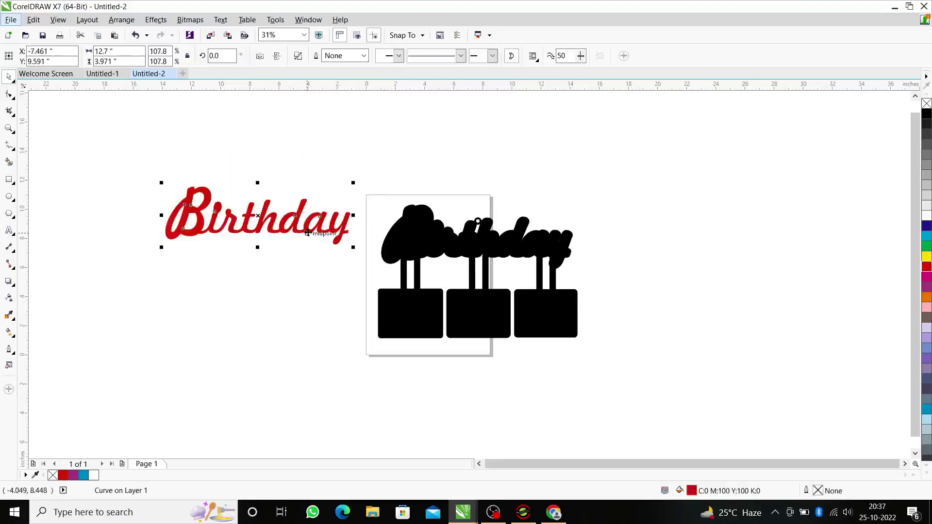
Delete the red Birthday lettering and move the black frame backing to about X 5.904, Y 6.586 in.
{"action": "key", "text": "ctrl+z"}
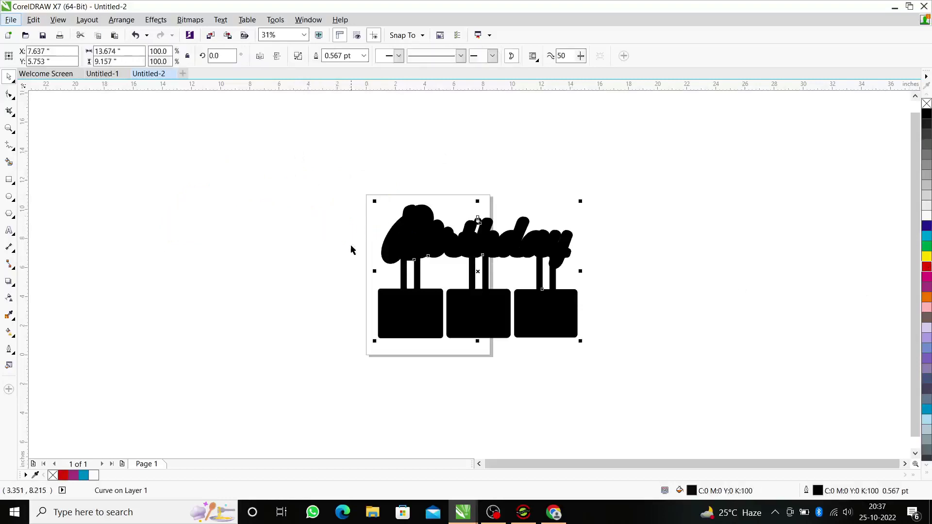
{"action": "key", "text": "ctrl+shift+z"}
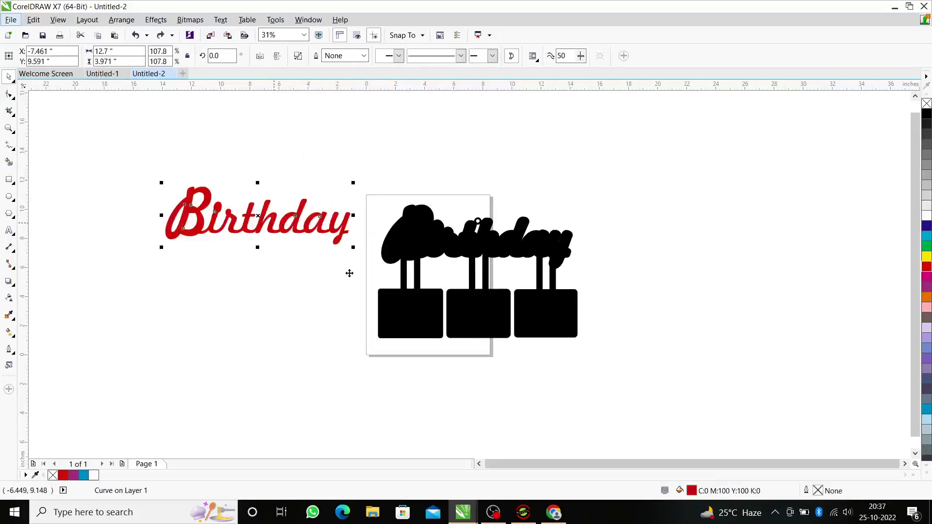
{"action": "right_click", "coordinate": [272, 203]}
{"action": "left_click", "coordinate": [326, 316]}
{"action": "key", "text": "Delete"}
{"action": "left_click_drag", "start_coordinate": [478, 310], "coordinate": [452, 298]}
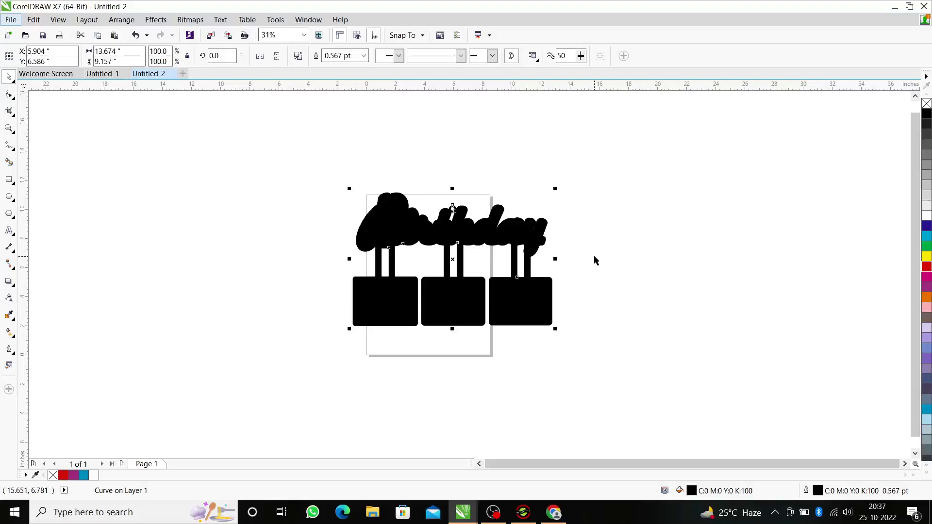
Move the black frame backing to about X -0.481, Y 1.22 in.
{"action": "left_click", "coordinate": [592, 255]}
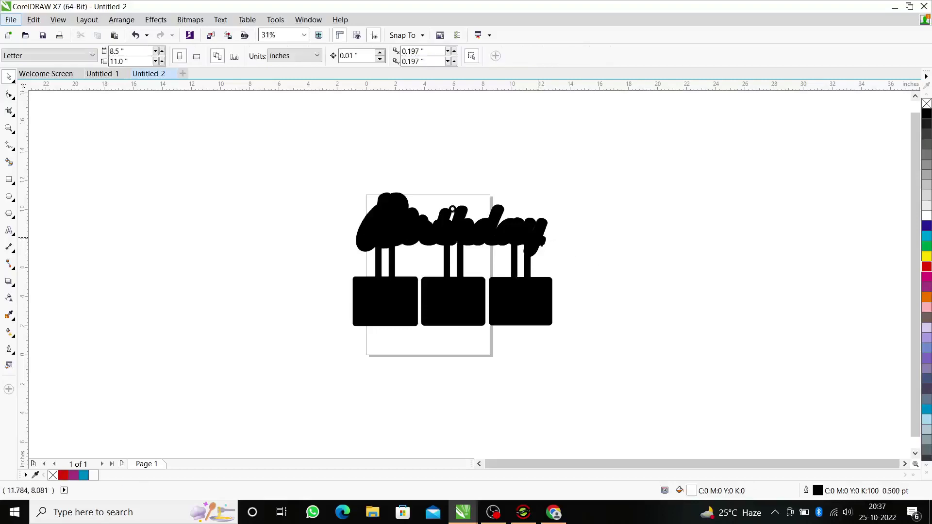
{"action": "left_click", "coordinate": [495, 264]}
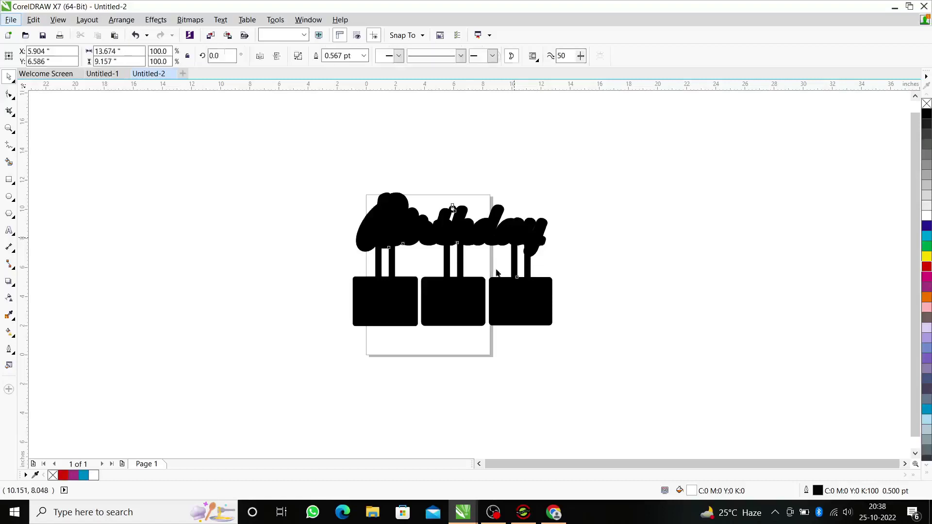
{"action": "left_click_drag", "start_coordinate": [495, 264], "coordinate": [402, 342]}
Draw a trial rectangle about 2.467 by 3.033 in across the page's upper edge and remove it.
{"action": "left_click", "coordinate": [14, 181]}
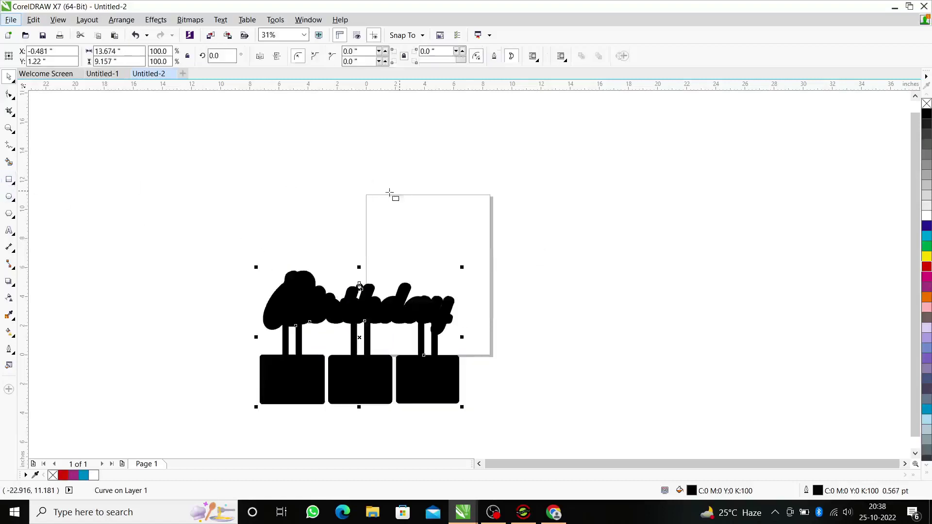
{"action": "left_click_drag", "start_coordinate": [380, 184], "coordinate": [403, 228]}
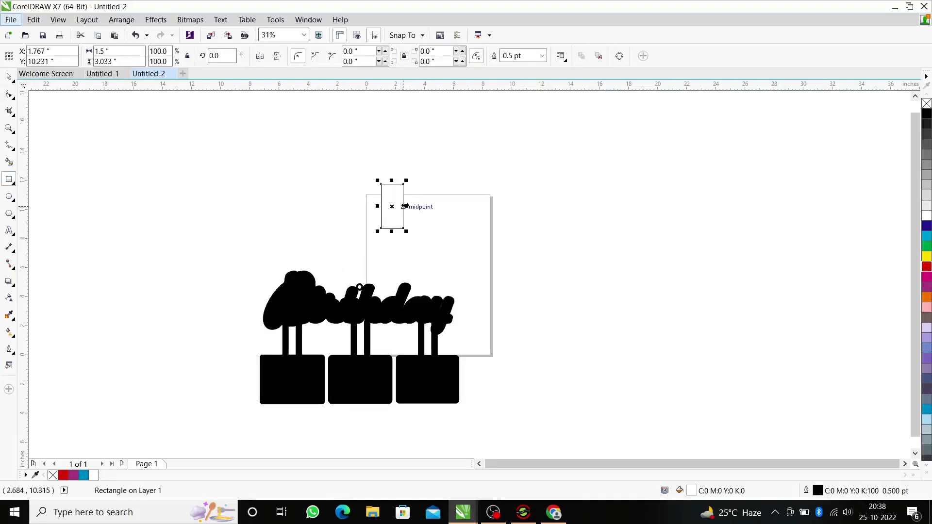
{"action": "left_click_drag", "start_coordinate": [406, 206], "coordinate": [420, 206]}
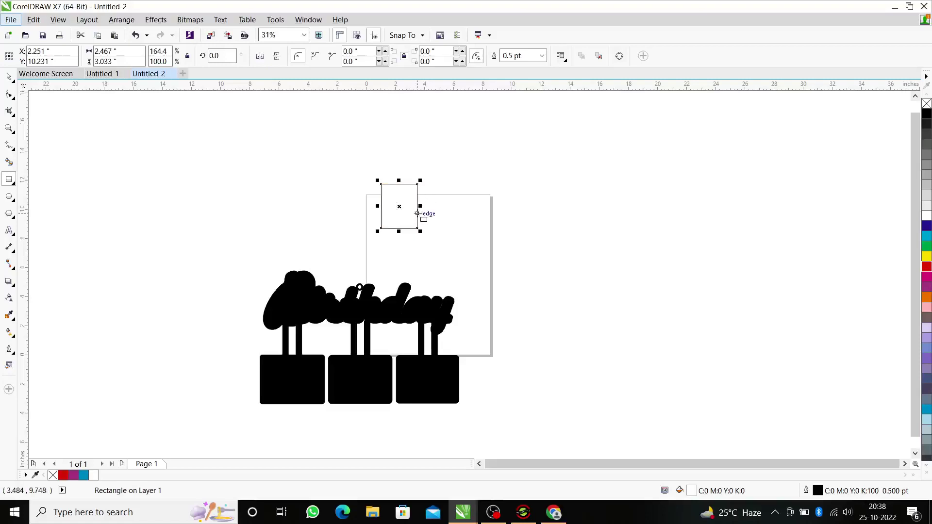
{"action": "key", "text": "space"}
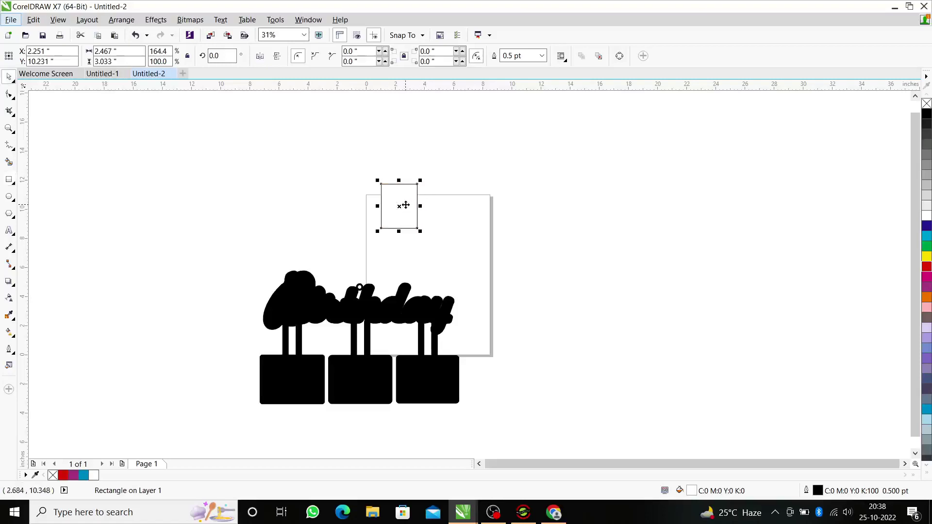
{"action": "key", "text": "ctrl+z"}
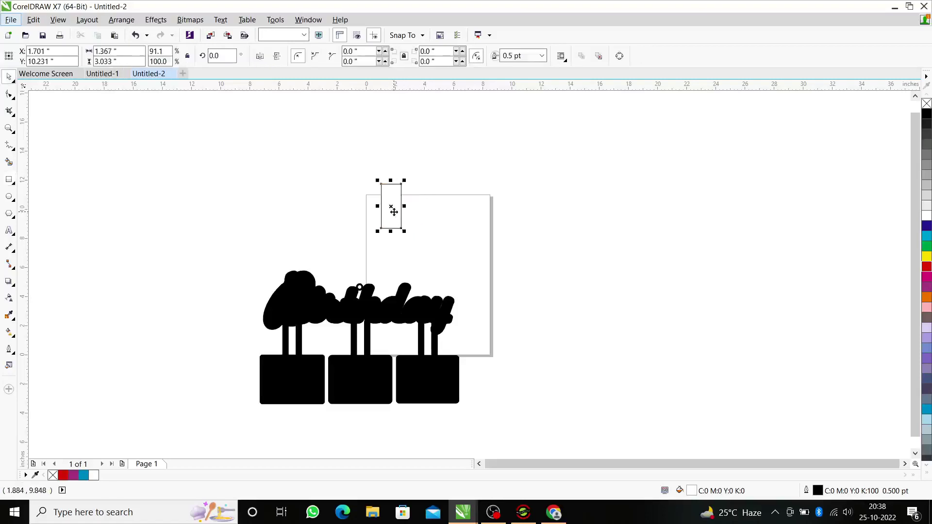
{"action": "key", "text": "Escape"}
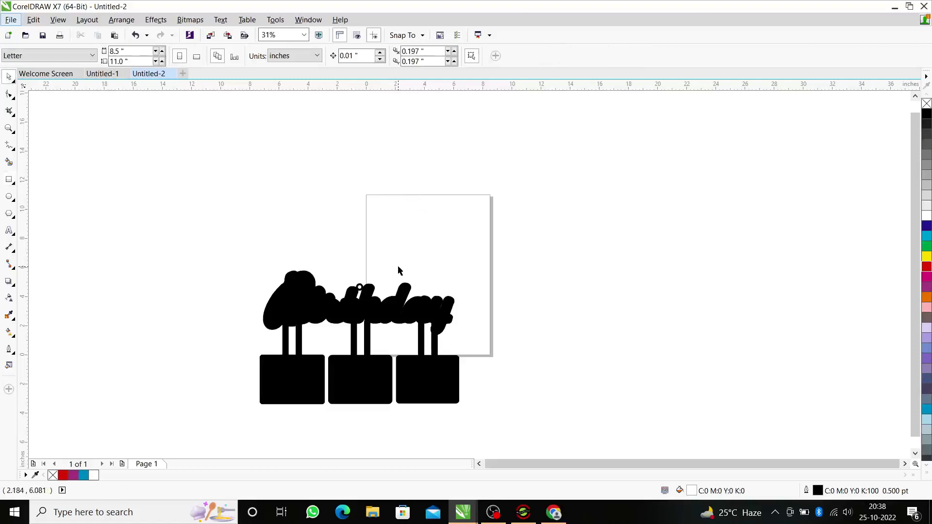
Bring back the red Birthday lettering beside the page and move the black frame backing to about X 6.355, Y 4.253 in.
{"action": "left_click_drag", "start_coordinate": [359, 286], "coordinate": [410, 203]}
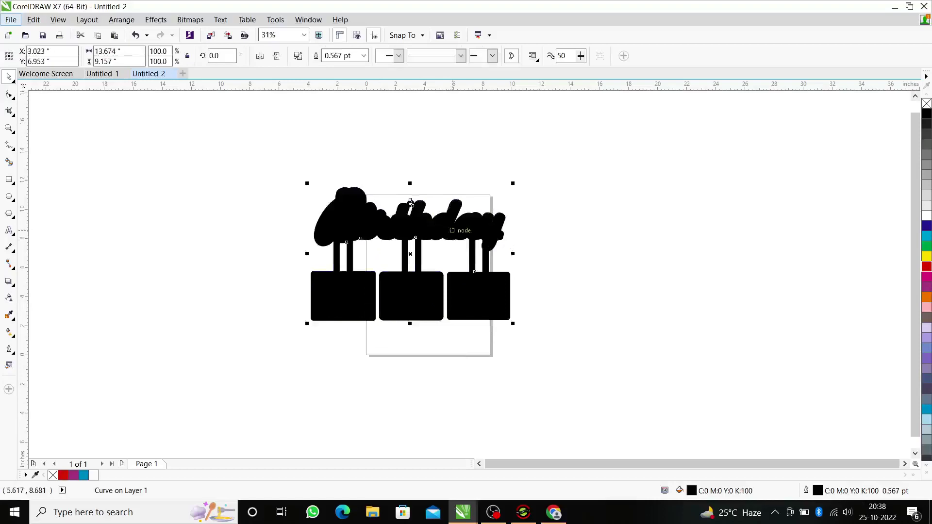
{"action": "key", "text": "ctrl+v"}
{"action": "left_click_drag", "start_coordinate": [430, 232], "coordinate": [479, 270]}
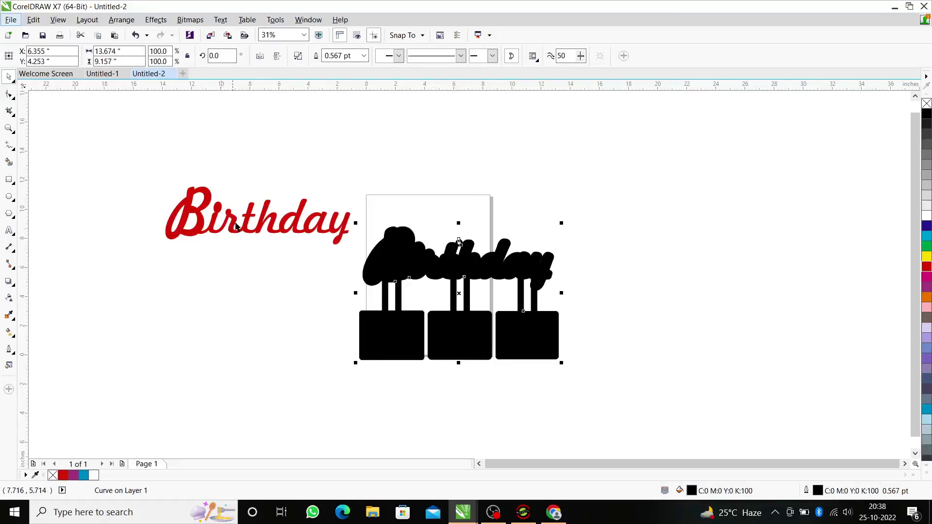
Cut the red Birthday lettering from the drawing and move the black frame backing to about X 3.614, Y 8.593 in.
{"action": "left_click", "coordinate": [240, 228]}
{"action": "left_click", "coordinate": [245, 224]}
{"action": "right_click", "coordinate": [245, 224]}
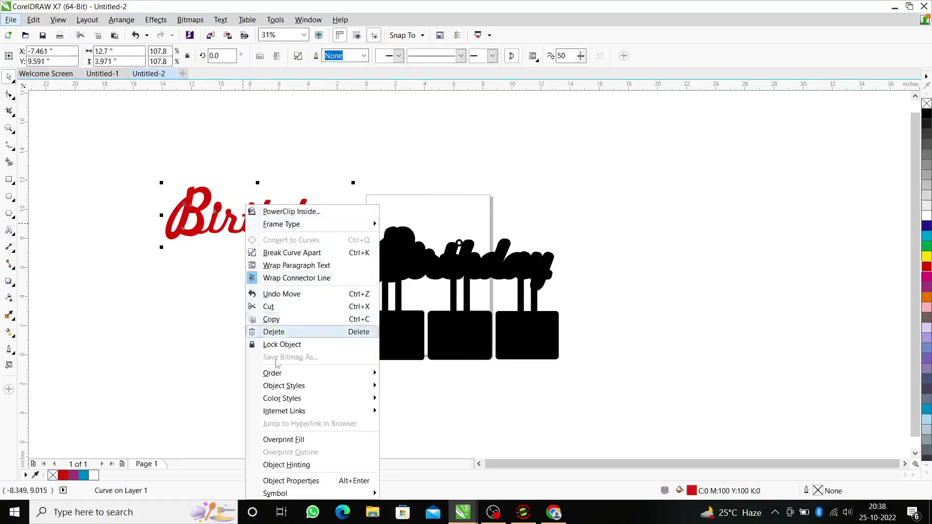
{"action": "left_click", "coordinate": [307, 312]}
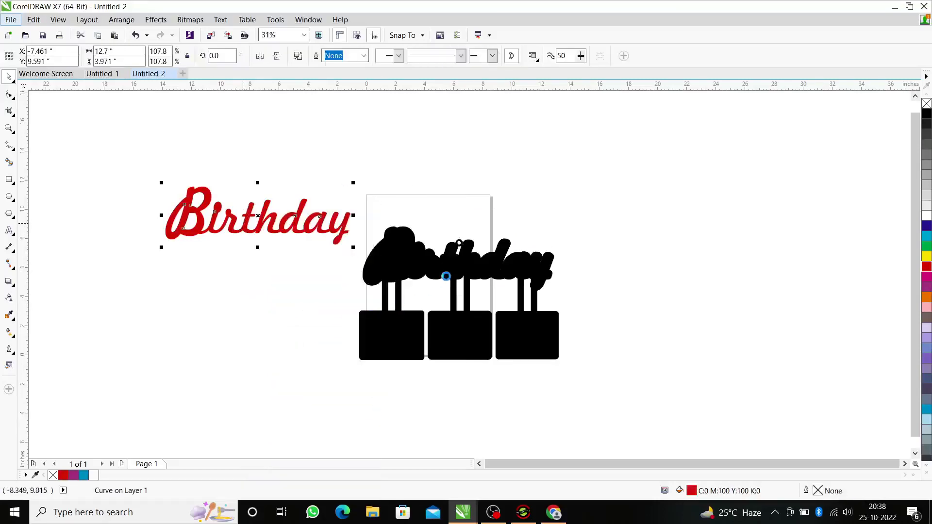
{"action": "key", "text": "Delete"}
{"action": "left_click_drag", "start_coordinate": [445, 276], "coordinate": [405, 213]}
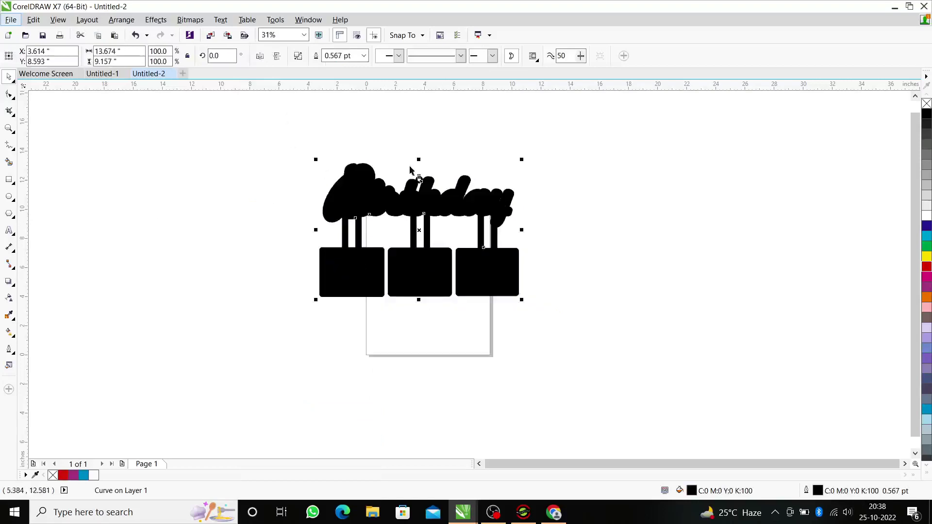
Export the black frame backing to Downloads as the HPGL plotter file bIRTHDAY1 with the default page settings.
{"action": "left_click", "coordinate": [227, 36]}
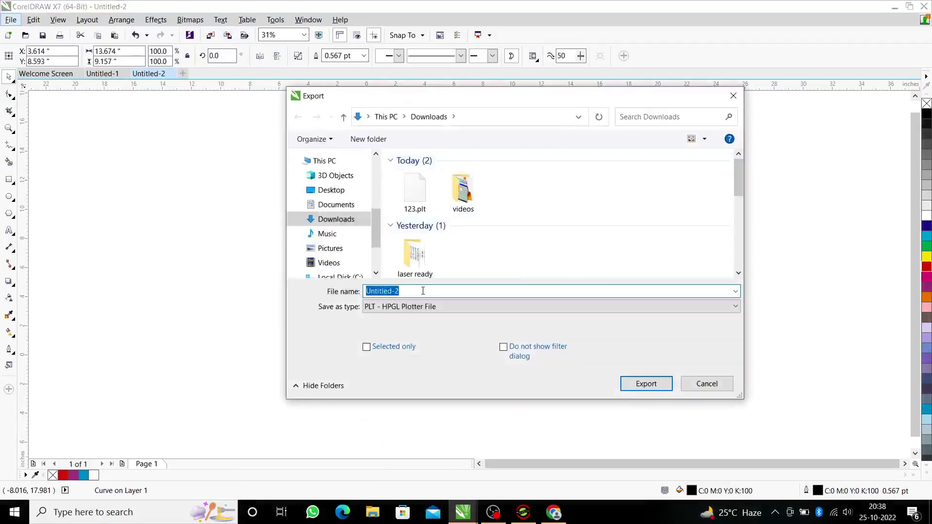
{"action": "key", "text": "BackSpace"}
{"action": "type", "text": "bIRTHDAY1"}
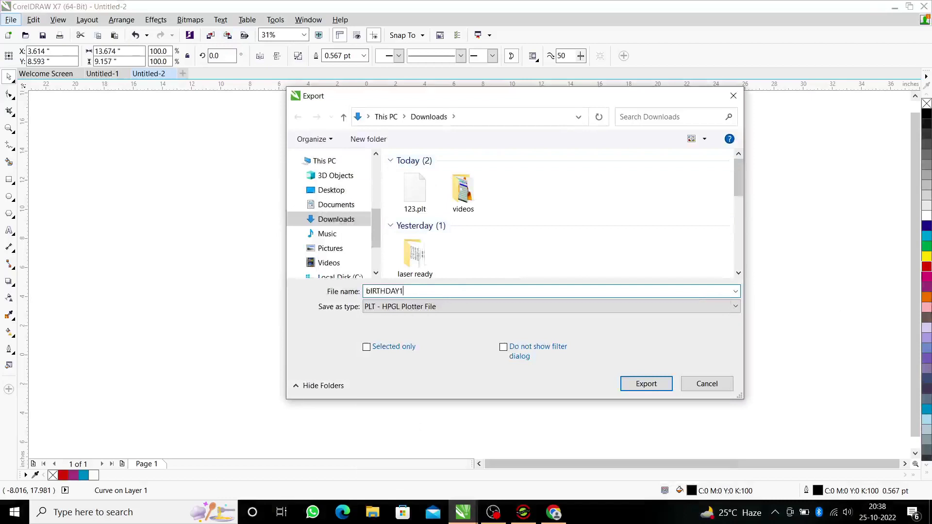
{"action": "key", "text": "Return"}
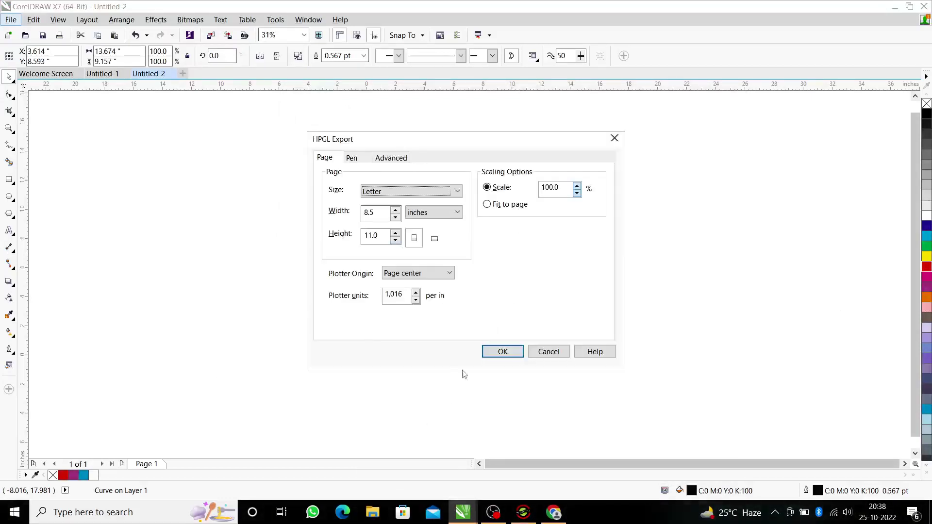
{"action": "left_click", "coordinate": [502, 352]}
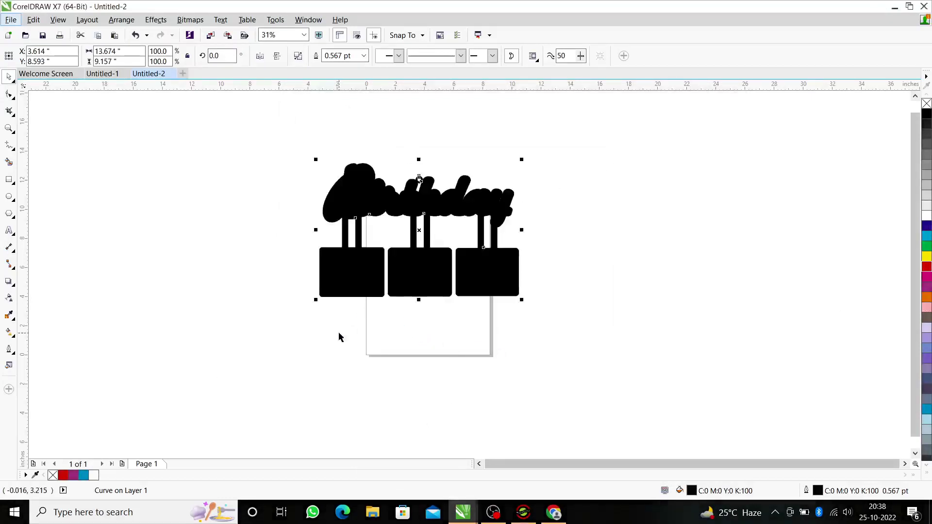
Restore the red Birthday lettering without the black backing and export it to Downloads as the PLT file bIRTHDAY2.
{"action": "key", "text": "ctrl+z"}
{"action": "key", "text": "ctrl+z"}
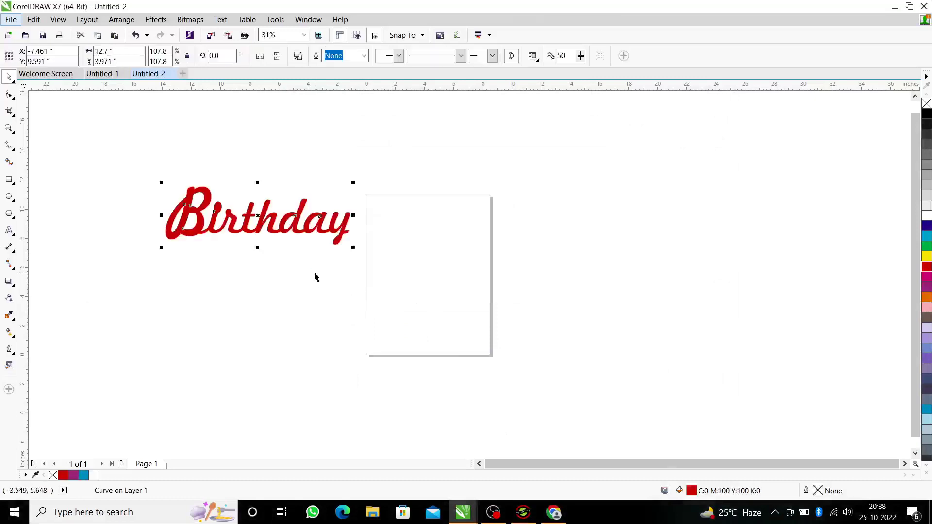
{"action": "left_click", "coordinate": [227, 35]}
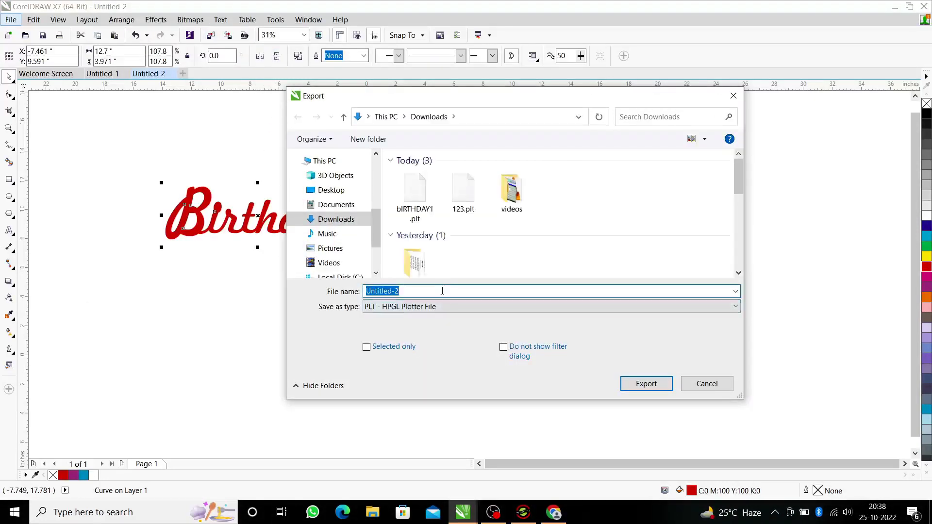
{"action": "key", "text": "BackSpace"}
{"action": "type", "text": "bIRTHD"}
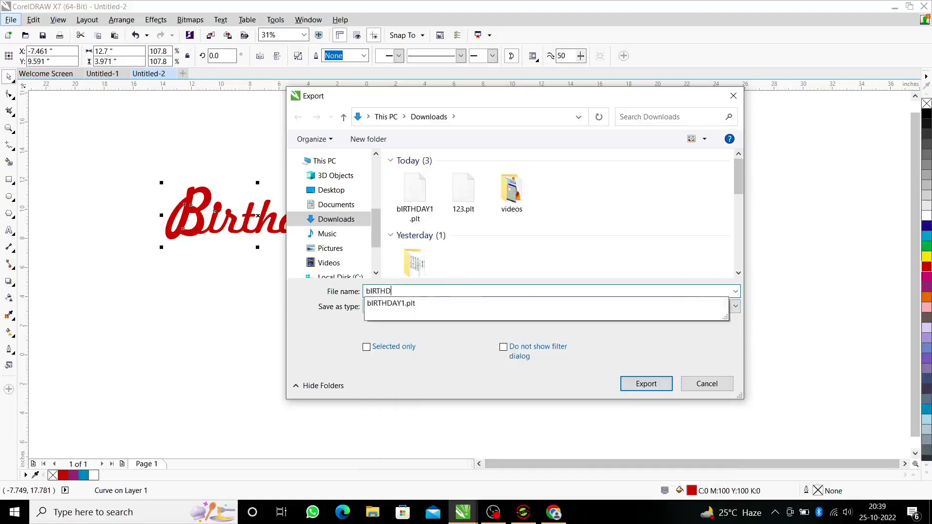
{"action": "type", "text": "AY1"}
{"action": "key", "text": "Return"}
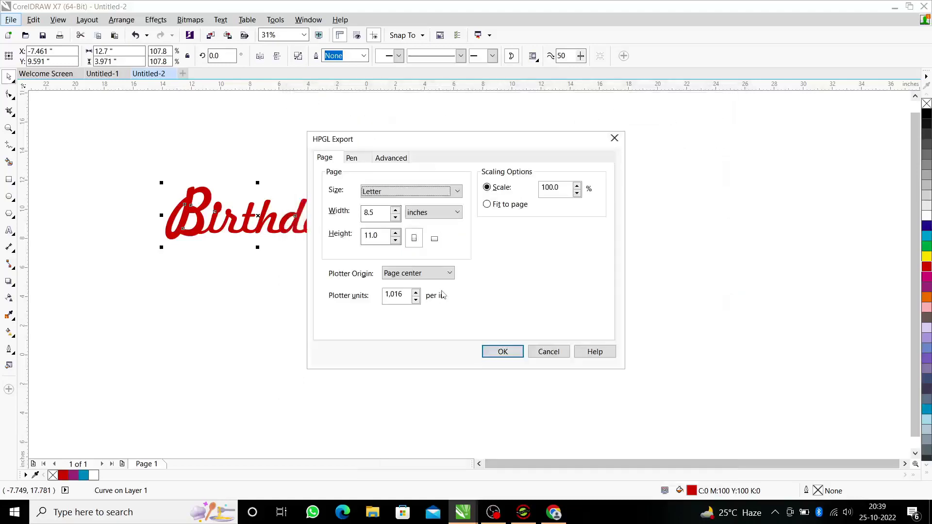
{"action": "left_click", "coordinate": [502, 351]}
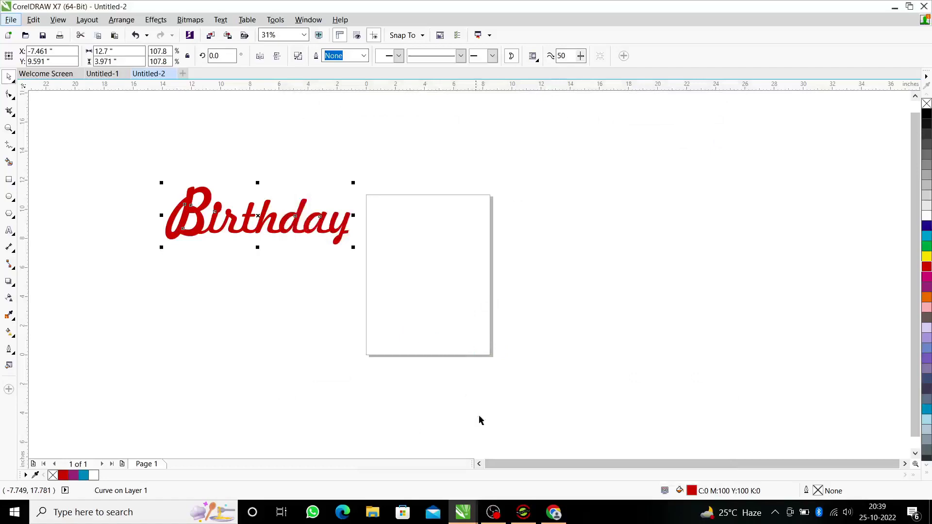
Switch to Cutmachine and replace the lattice pattern with an import of bIRTHDAY1.plt from Downloads.
{"action": "left_click", "coordinate": [523, 512]}
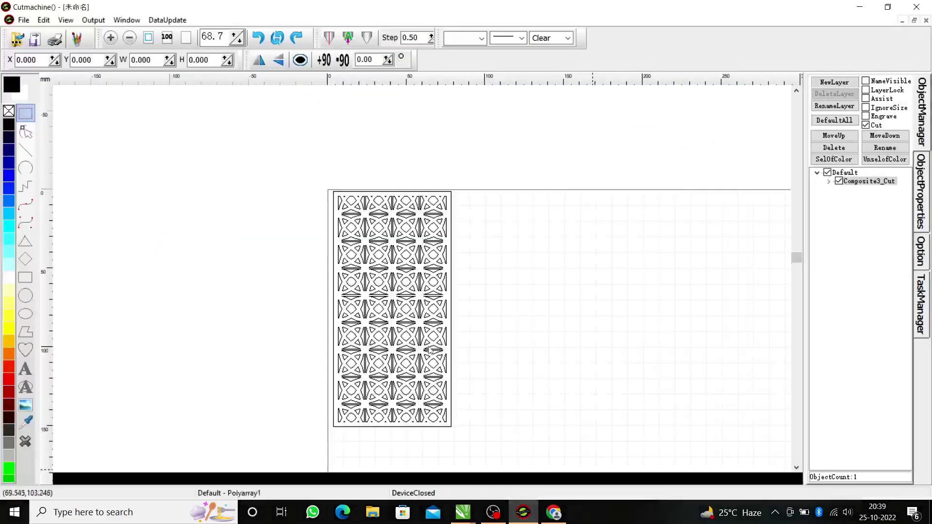
{"action": "key", "text": "Delete"}
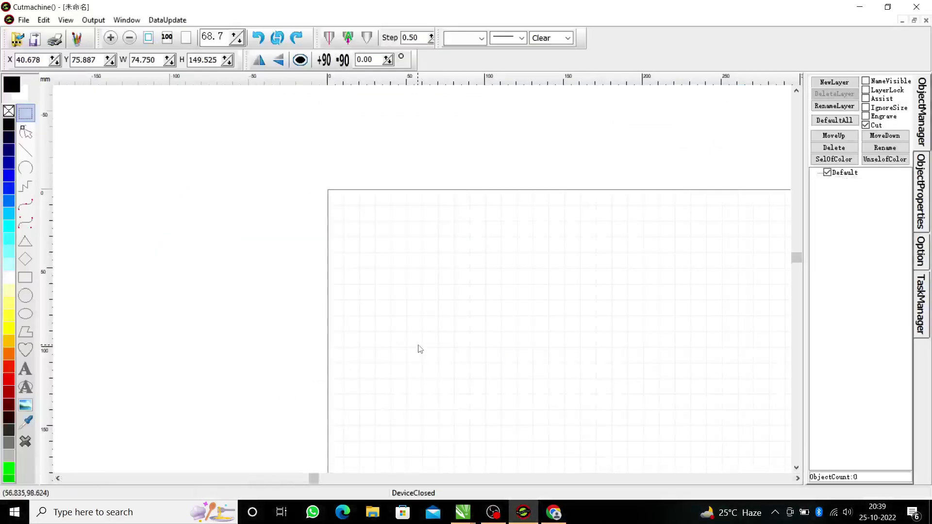
{"action": "key", "text": "ctrl+i"}
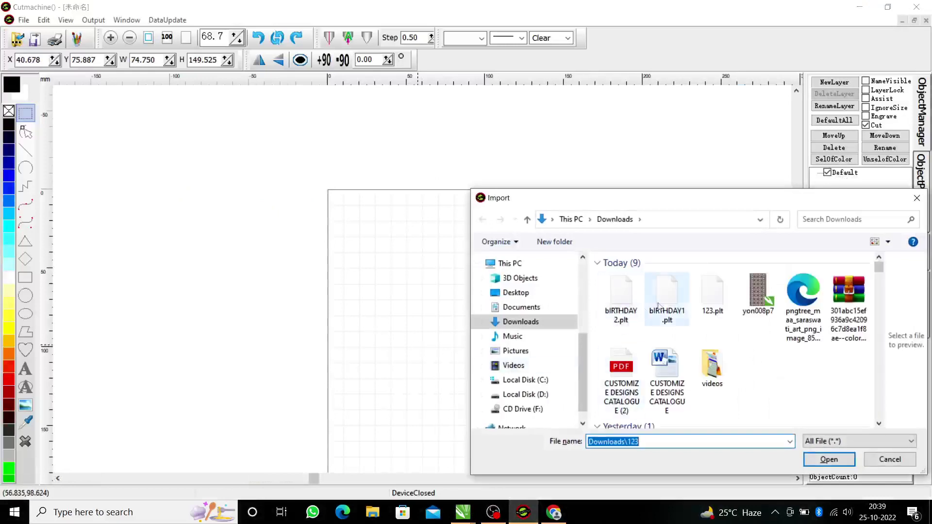
{"action": "left_click", "coordinate": [659, 305]}
{"action": "left_click", "coordinate": [829, 459]}
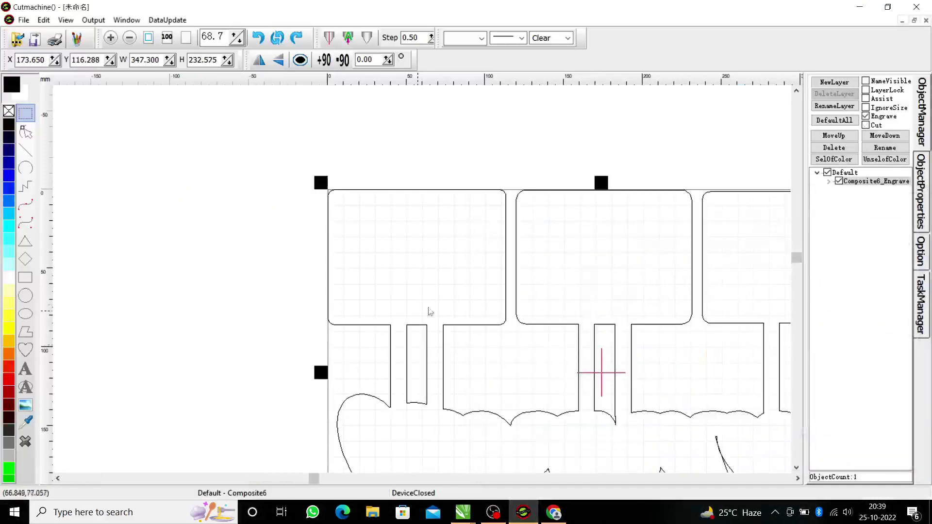
Flip the imported frame backing vertically and set it to Cut instead of Engrave, including its child objects.
{"action": "left_click", "coordinate": [274, 68]}
{"action": "scroll", "coordinate": [371, 170], "scroll_direction": "down", "scroll_amount": 3}
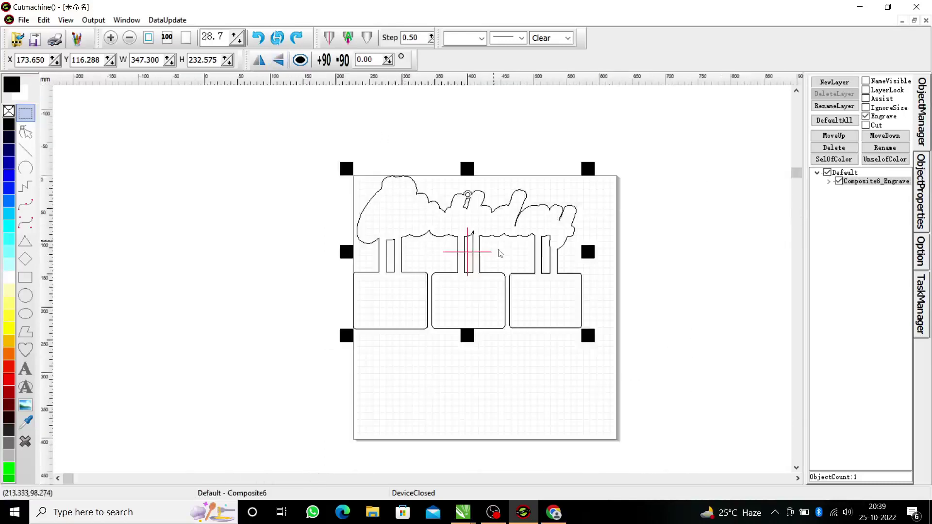
{"action": "left_click", "coordinate": [589, 219]}
{"action": "left_click", "coordinate": [547, 224]}
{"action": "left_click", "coordinate": [871, 126]}
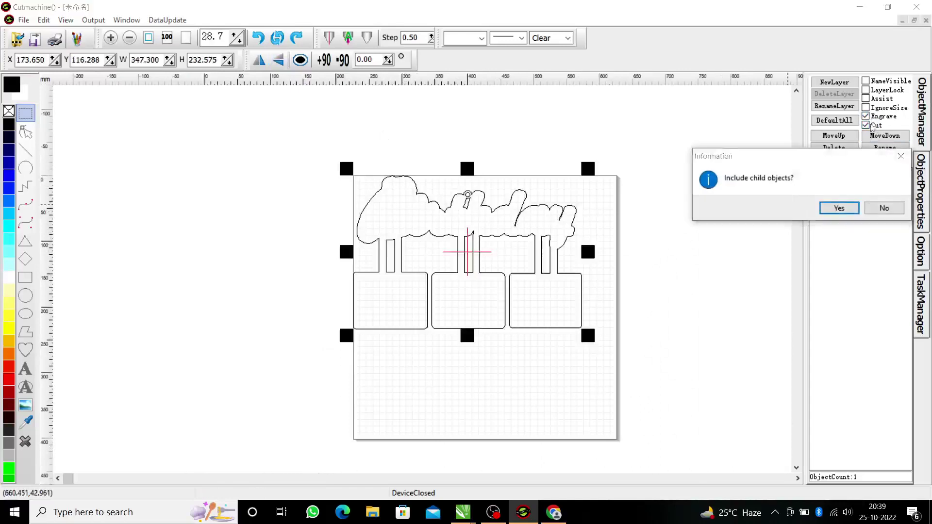
{"action": "key", "text": "Return"}
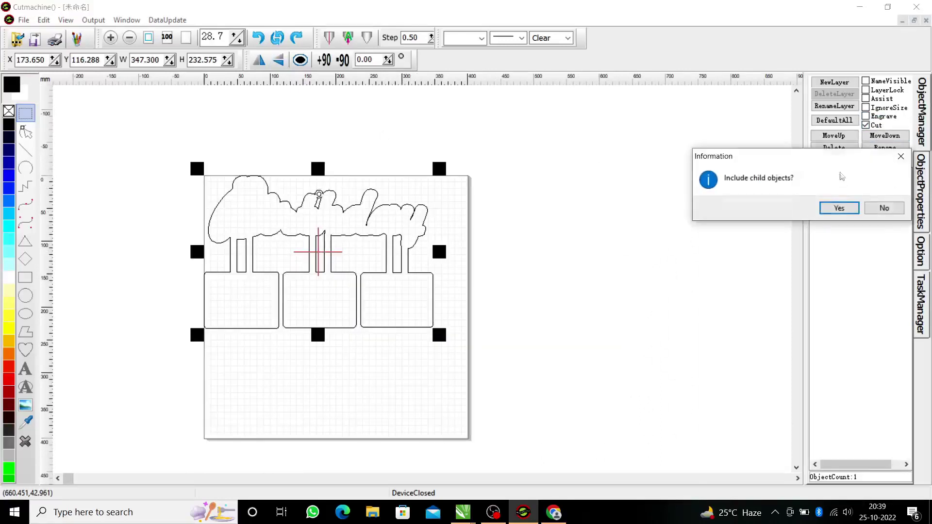
{"action": "left_click", "coordinate": [841, 208]}
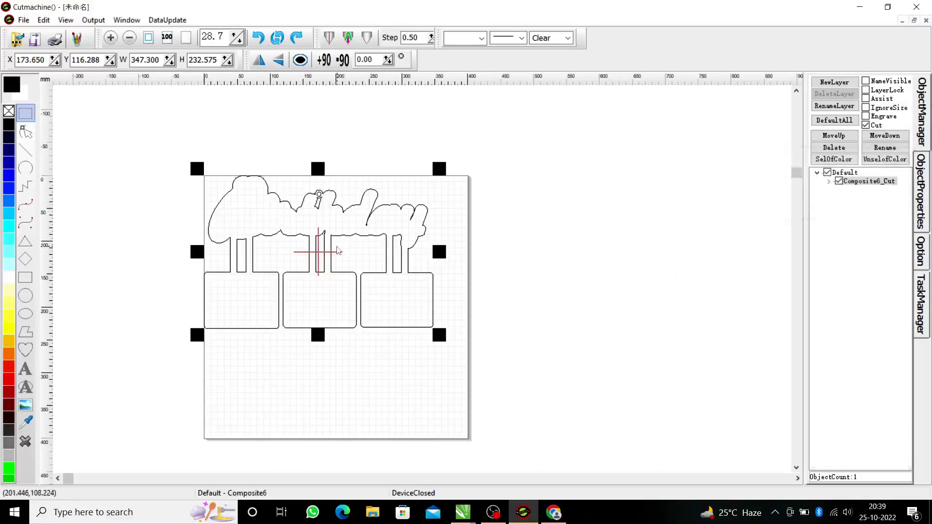
Delete the frame backing from the work area and import bIRTHDAY2.plt from Downloads.
{"action": "key", "text": "Delete"}
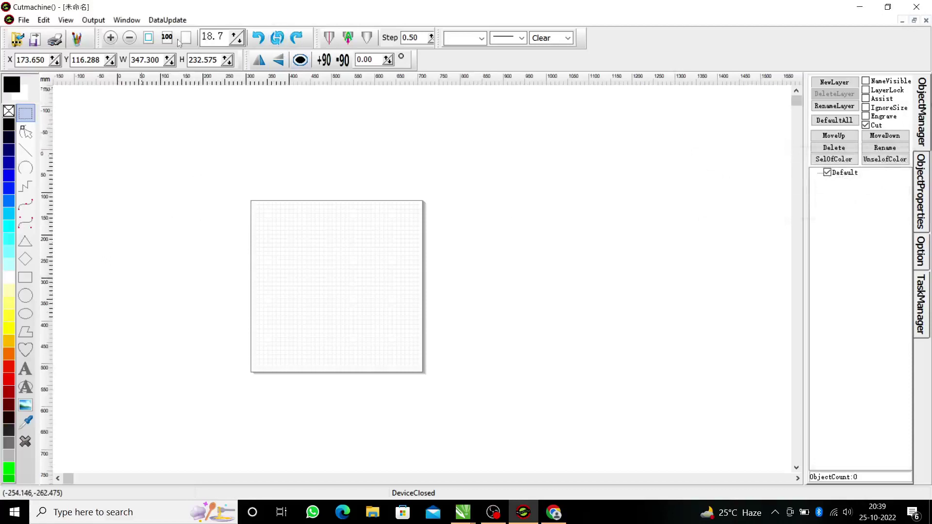
{"action": "left_click", "coordinate": [55, 42]}
{"action": "left_click", "coordinate": [620, 297]}
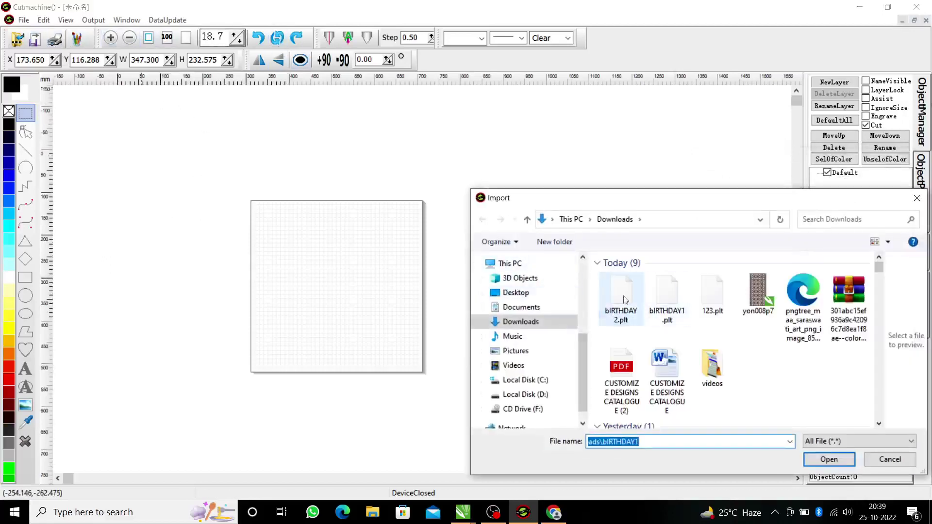
{"action": "left_click", "coordinate": [829, 459]}
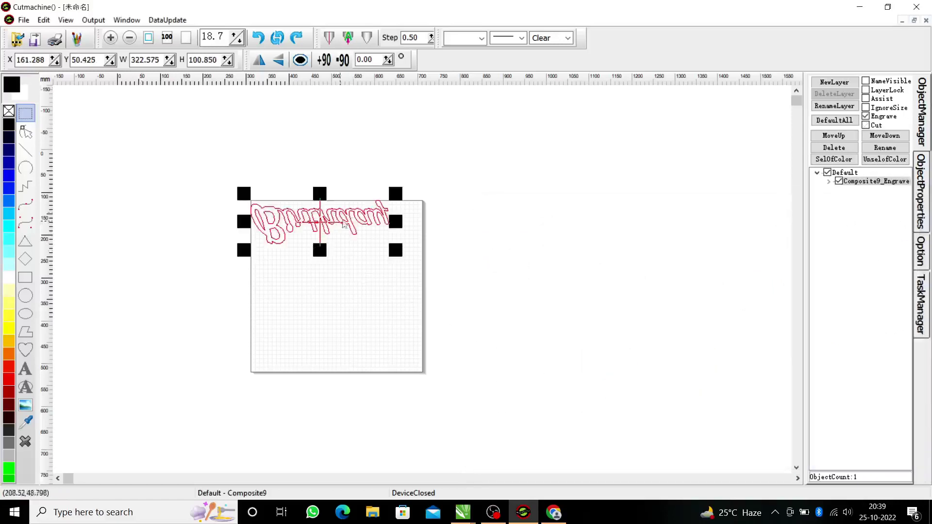
Flip the imported Birthday lettering vertically and set it to Cut instead of Engrave, including its child objects.
{"action": "left_click", "coordinate": [278, 59]}
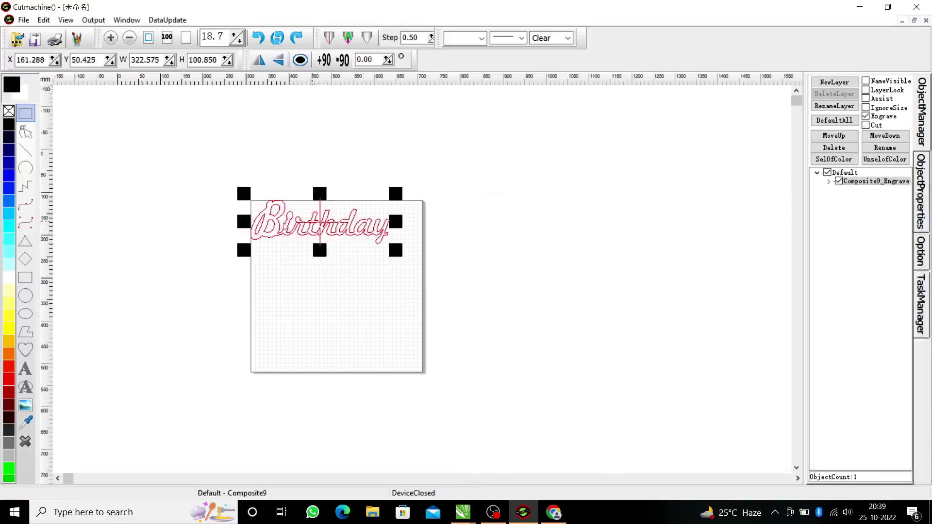
{"action": "left_click", "coordinate": [865, 125]}
{"action": "left_click", "coordinate": [842, 205]}
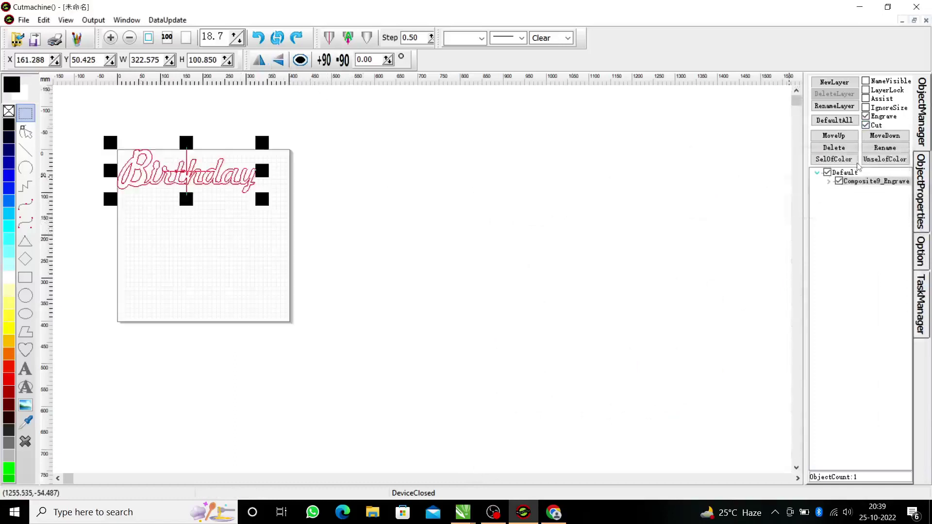
{"action": "left_click", "coordinate": [865, 116]}
{"action": "left_click", "coordinate": [837, 208]}
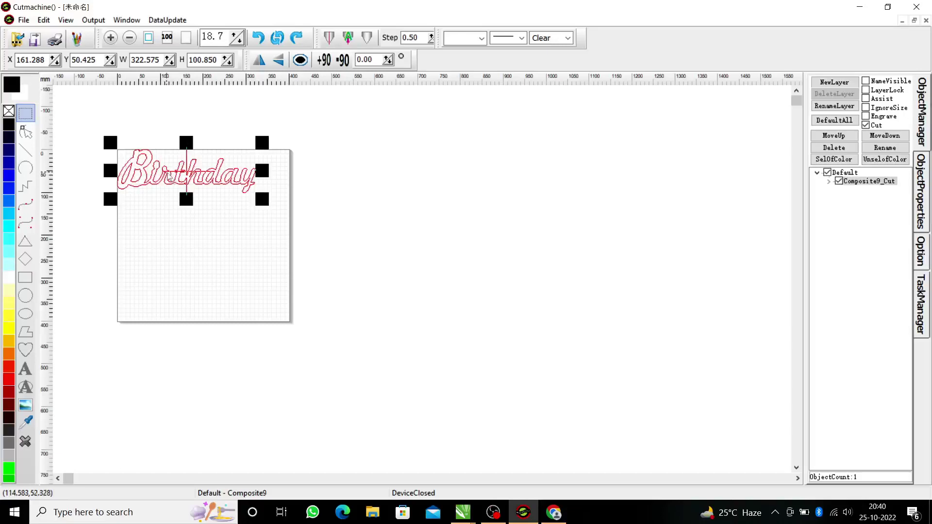
{"action": "scroll", "coordinate": [168, 177], "scroll_direction": "up", "scroll_amount": 2}
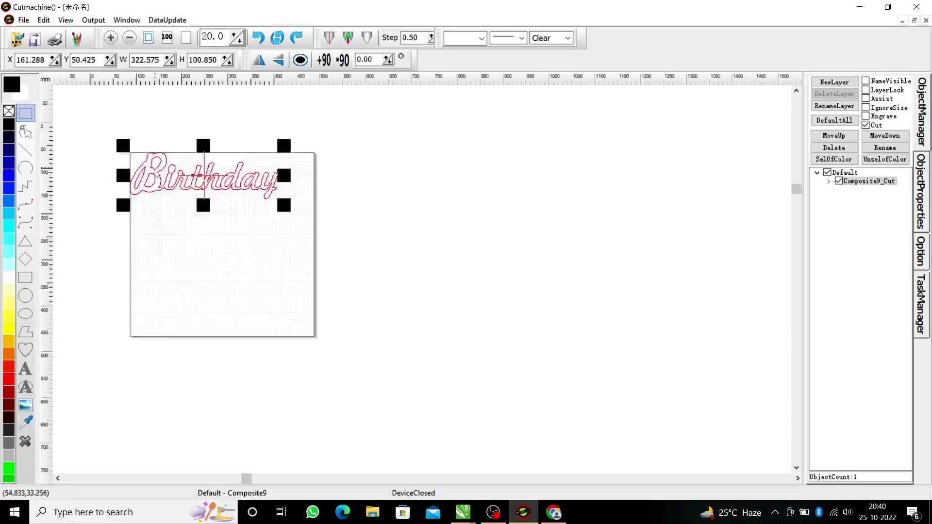
Switch to the Technical Hub design page in Chrome and browse further down its downloadable designs.
{"action": "left_click", "coordinate": [554, 512]}
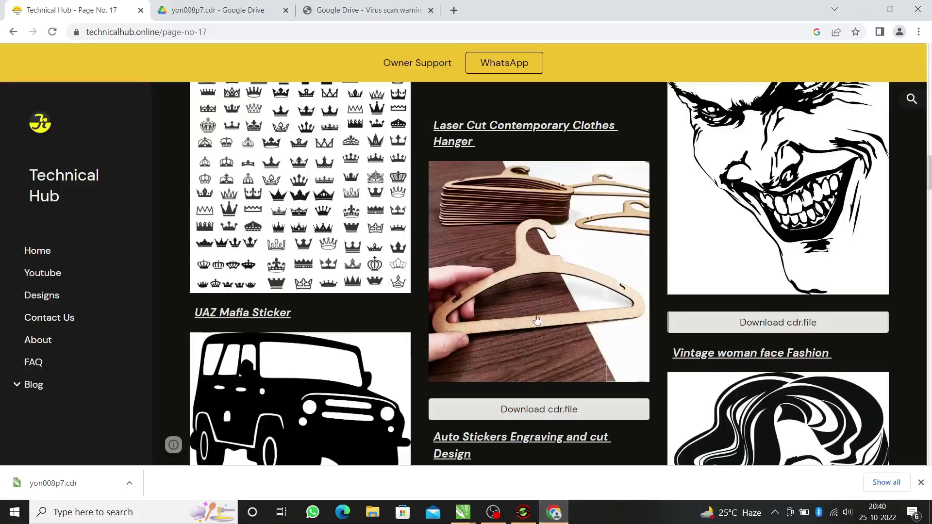
{"action": "scroll", "coordinate": [536, 317], "scroll_direction": "down", "scroll_amount": 5}
{"action": "scroll", "coordinate": [537, 318], "scroll_direction": "down", "scroll_amount": 5}
{"action": "scroll", "coordinate": [572, 322], "scroll_direction": "down", "scroll_amount": 4}
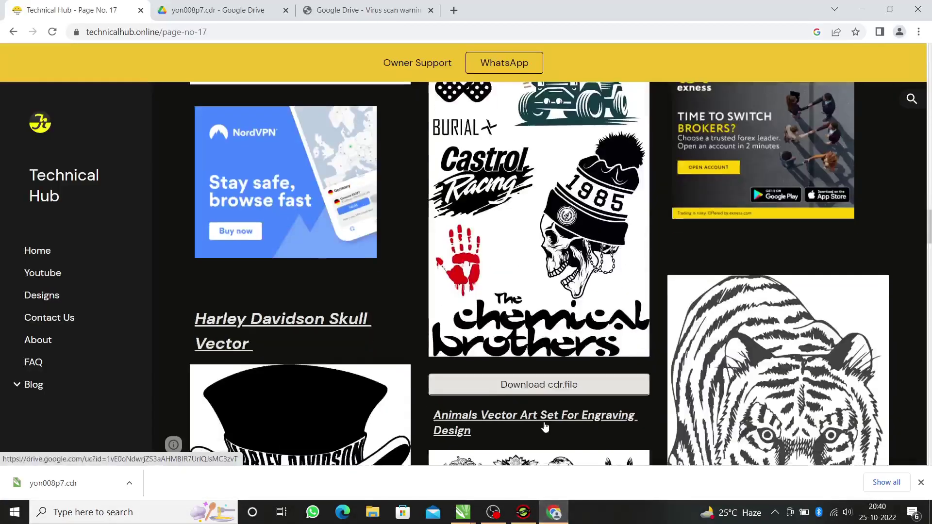
Switch to the Birthday lettering drawing in CorelDRAW and minimize all open windows to reach the desktop.
{"action": "mouse_move", "coordinate": [463, 513]}
{"action": "left_click", "coordinate": [488, 469]}
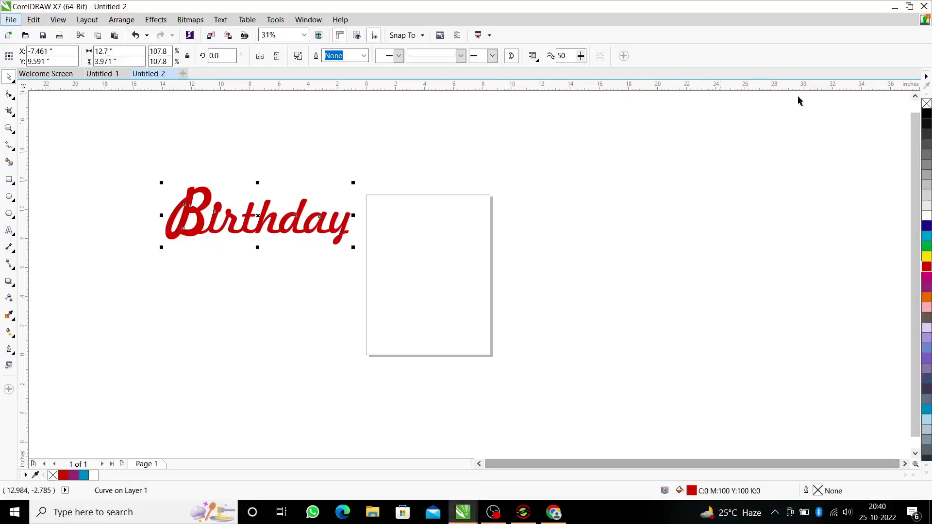
{"action": "left_click", "coordinate": [895, 7]}
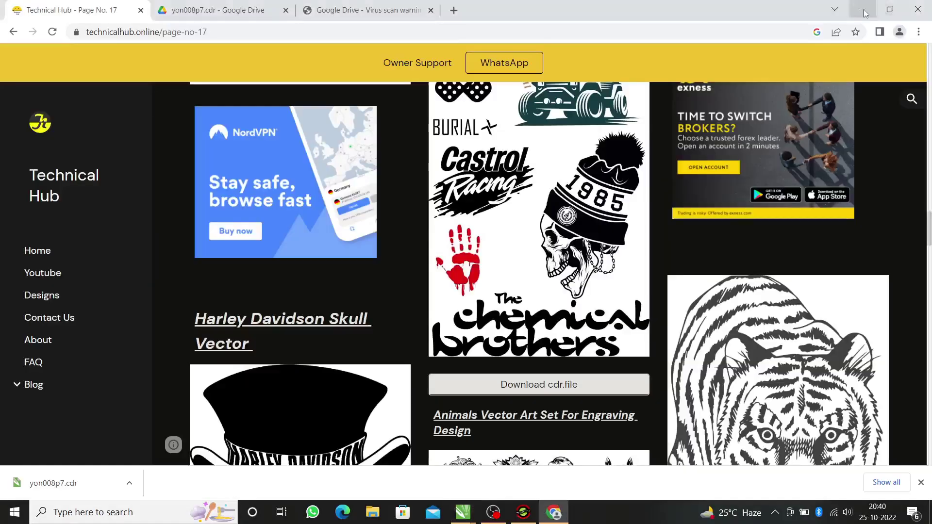
{"action": "left_click", "coordinate": [876, 7]}
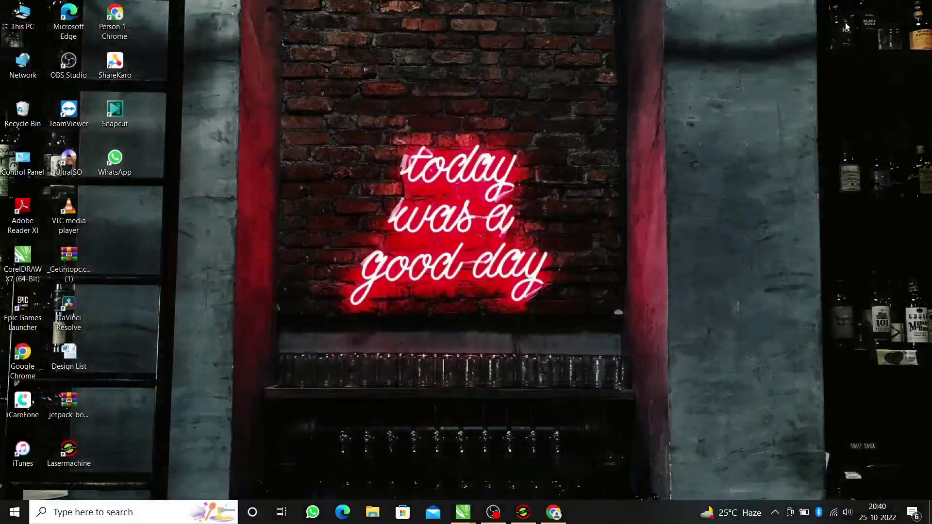
{"action": "left_click", "coordinate": [859, 7]}
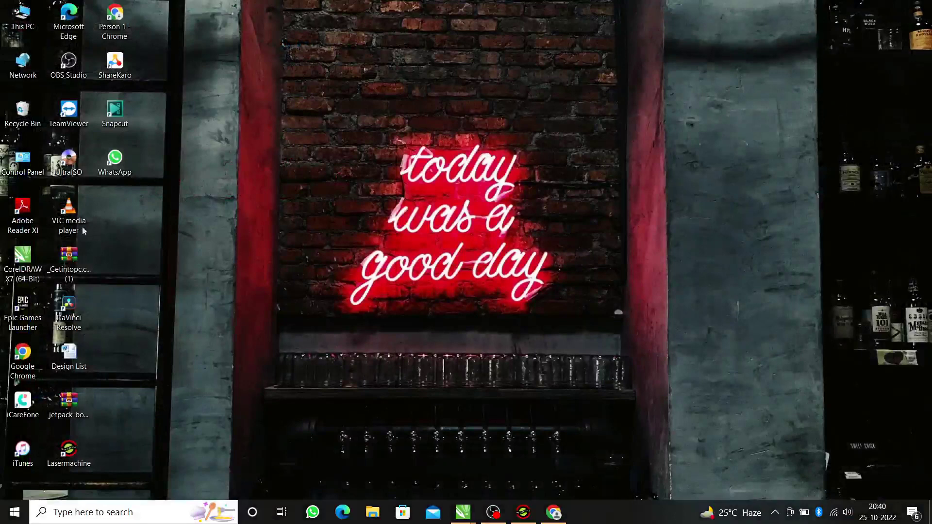